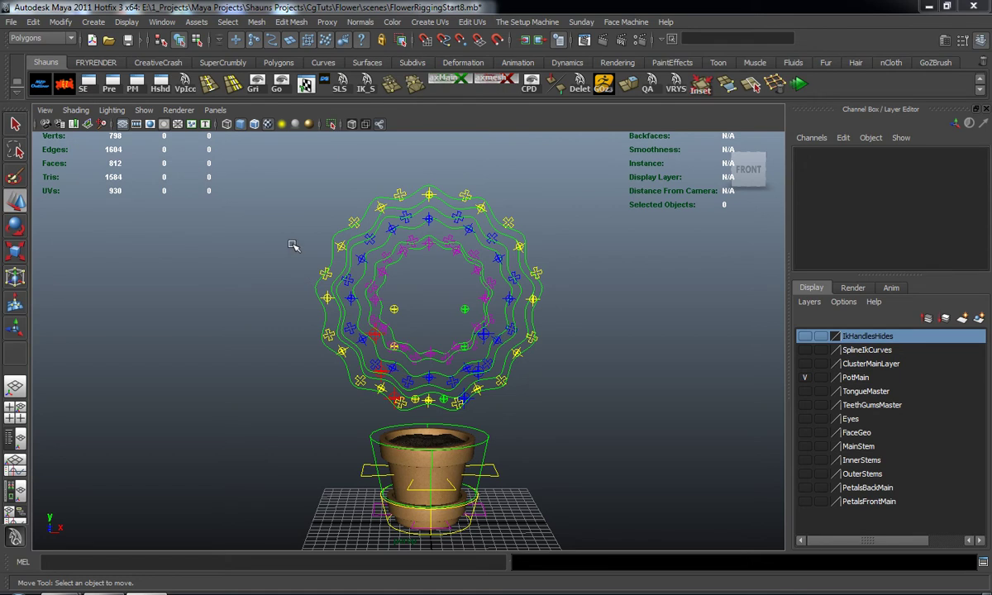
{"action": "mouse_move", "coordinate": [328, 264]}
{"action": "left_mouse_down", "text": "alt"}
{"action": "mouse_move", "coordinate": [326, 275]}
{"action": "mouse_move", "coordinate": [338, 266]}
{"action": "left_mouse_up", "text": "alt"}
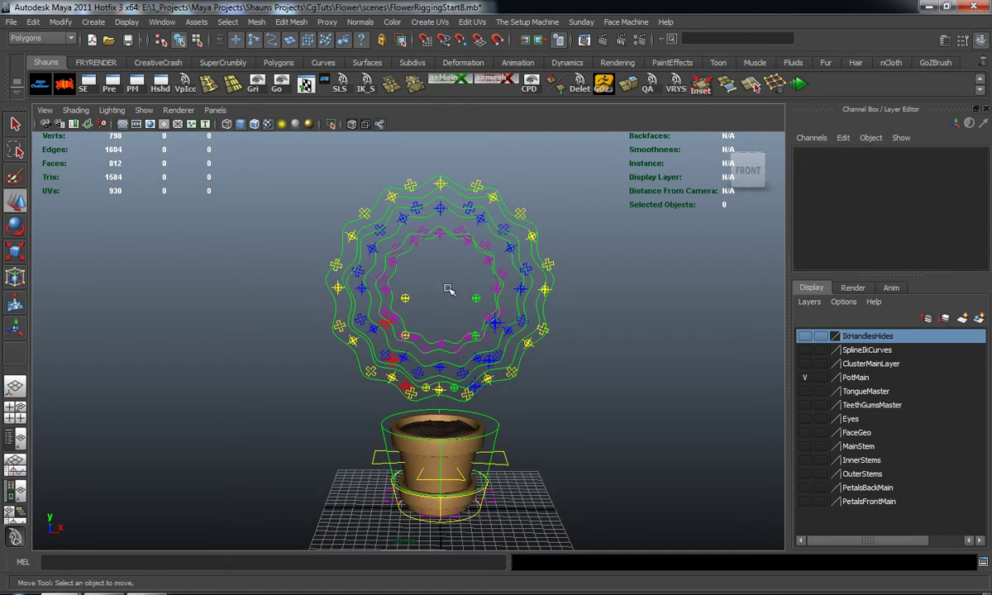
{"action": "left_click_drag", "start_coordinate": [424, 277], "coordinate": [469, 307], "text": "alt"}
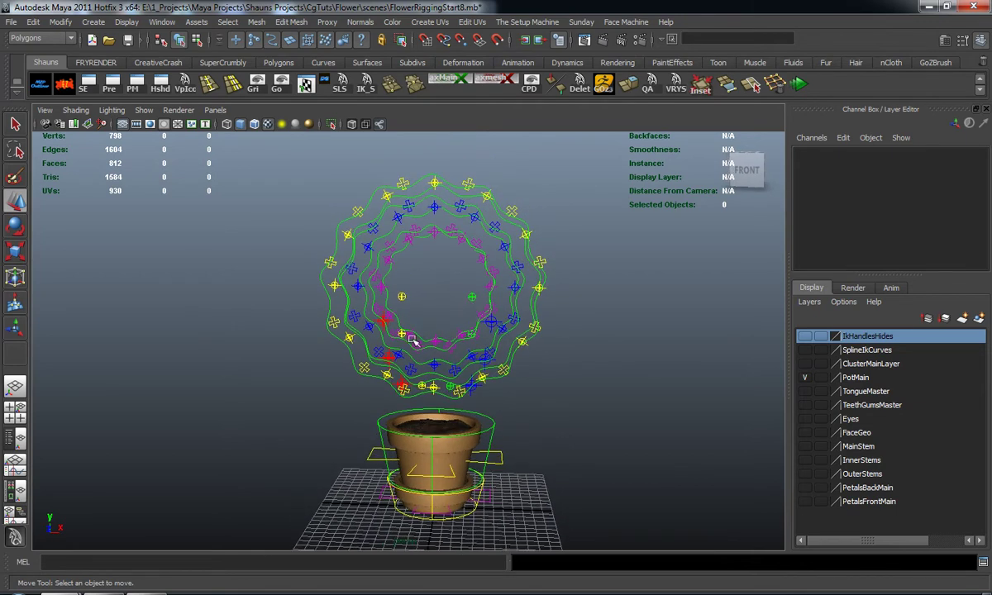
{"action": "left_click_drag", "start_coordinate": [432, 281], "coordinate": [497, 320], "text": "alt"}
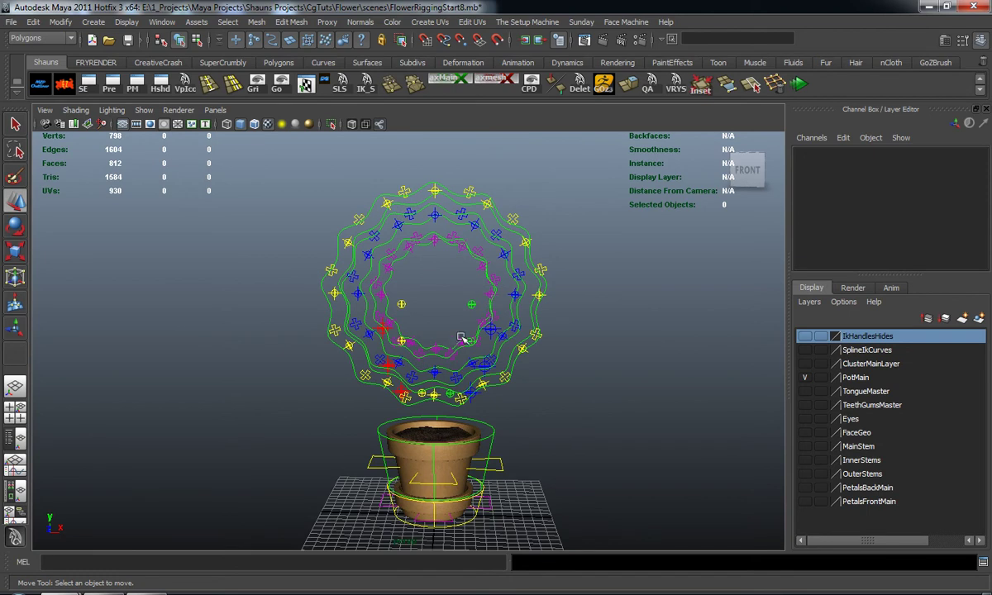
{"action": "left_click_drag", "start_coordinate": [443, 348], "coordinate": [427, 303], "text": "alt"}
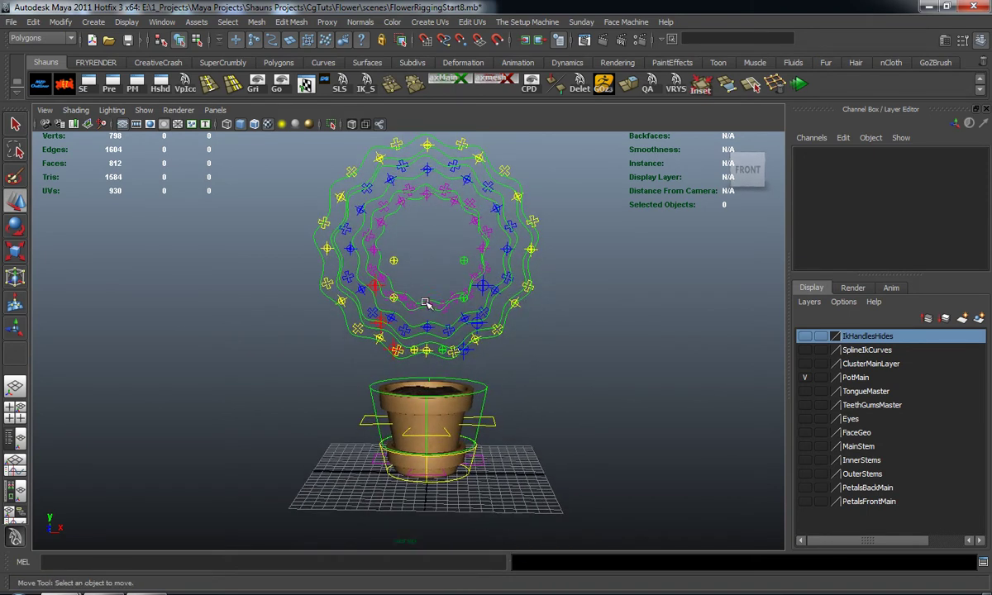
Step: Test the pot control by shifting it sideways, undo the move and deselect it
{"action": "left_click", "coordinate": [486, 388]}
{"action": "left_click_drag", "start_coordinate": [508, 416], "coordinate": [493, 416]}
{"action": "key", "text": "ctrl+z"}
{"action": "left_click", "coordinate": [254, 381]}
{"action": "left_click_drag", "start_coordinate": [327, 347], "coordinate": [327, 361], "text": "alt"}
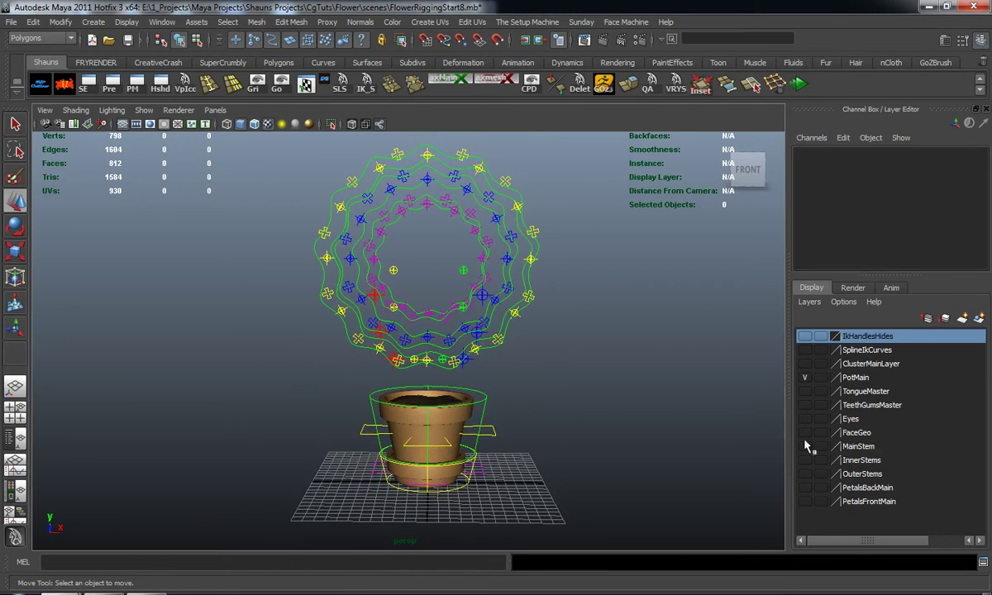
Step: Hide the PotMain layer and show the InnerStems and OuterStems layers
{"action": "left_click", "coordinate": [805, 378]}
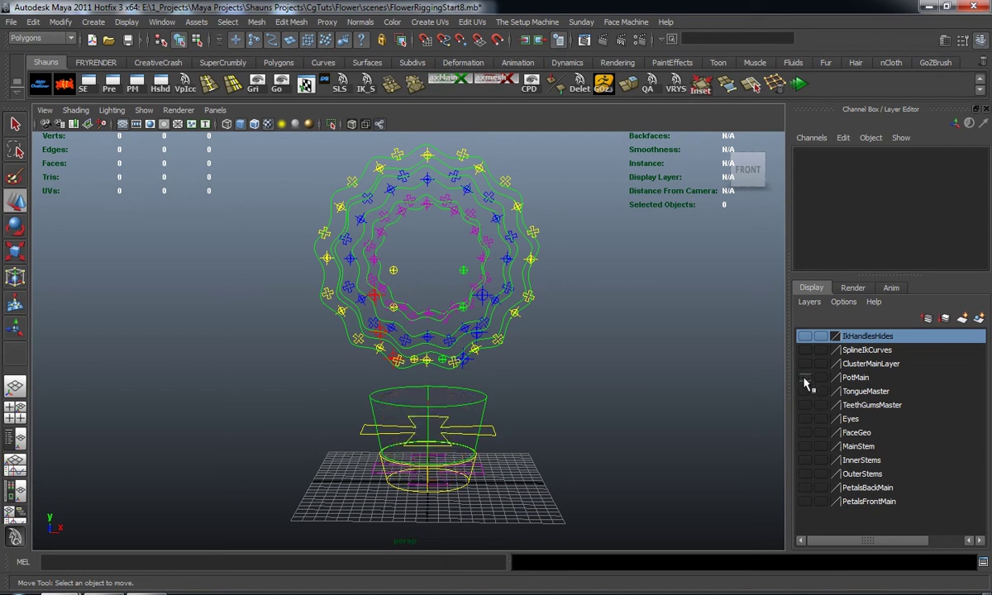
{"action": "mouse_move", "coordinate": [536, 389]}
{"action": "left_mouse_down", "text": "alt"}
{"action": "mouse_move", "coordinate": [503, 393]}
{"action": "mouse_move", "coordinate": [535, 392]}
{"action": "left_mouse_up", "text": "alt"}
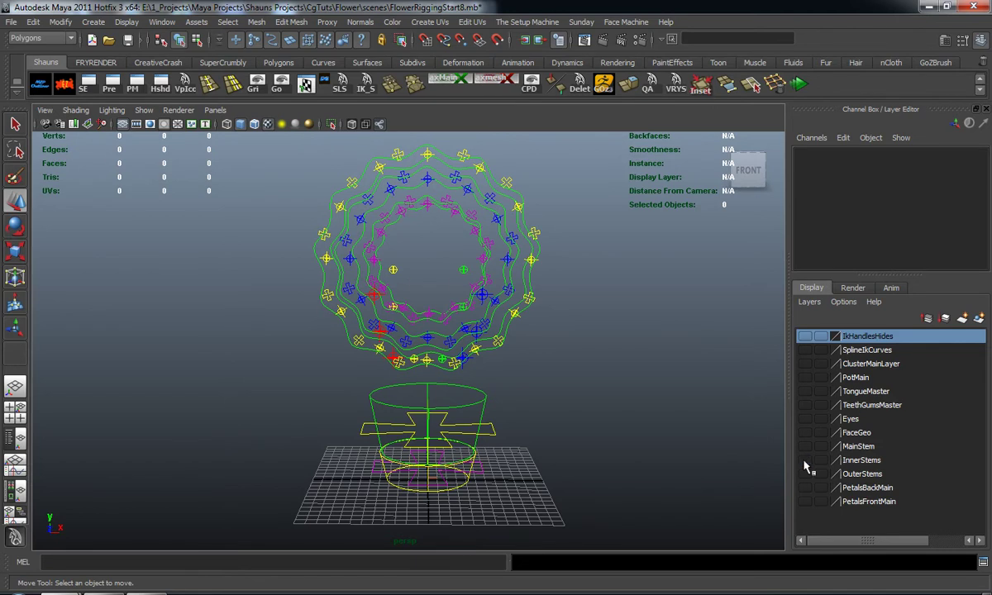
{"action": "left_click", "coordinate": [805, 460]}
{"action": "left_click", "coordinate": [805, 474]}
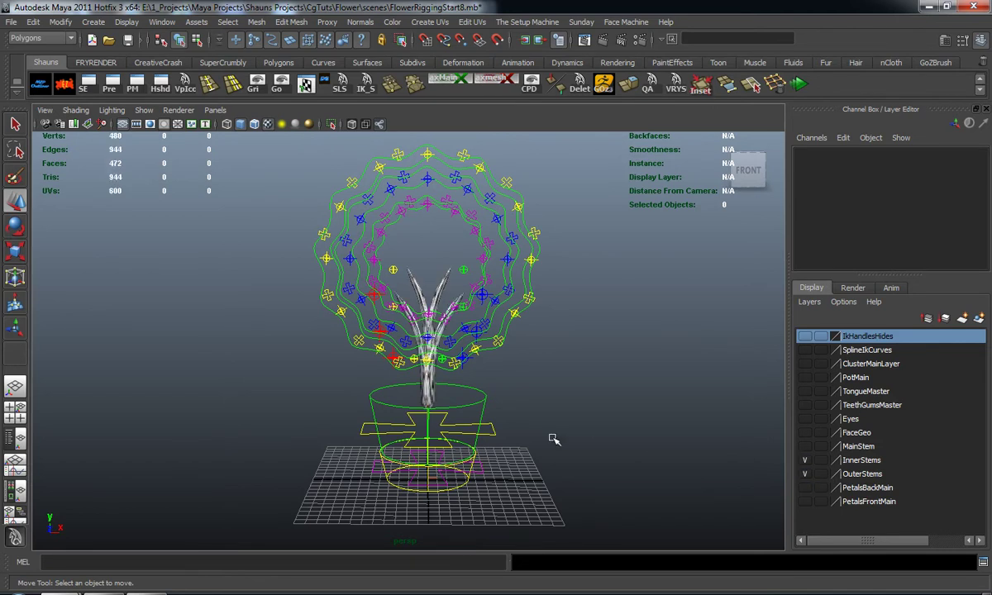
{"action": "middle_click_drag", "start_coordinate": [553, 437], "coordinate": [552, 372], "text": "alt"}
{"action": "scroll", "coordinate": [552, 372], "scroll_direction": "up", "scroll_amount": 4}
{"action": "left_click_drag", "start_coordinate": [548, 377], "coordinate": [496, 405], "text": "alt"}
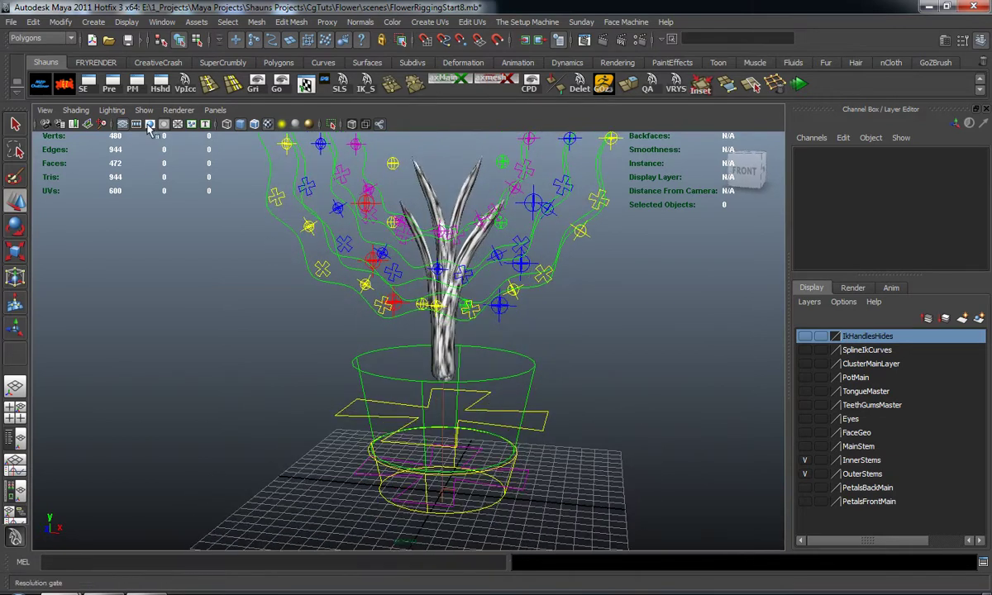
Step: Display the joints in the perspective view so the stem joint chains can be examined
{"action": "left_click", "coordinate": [143, 112]}
{"action": "left_click", "coordinate": [162, 270]}
{"action": "left_click_drag", "start_coordinate": [299, 303], "coordinate": [340, 292], "text": "alt"}
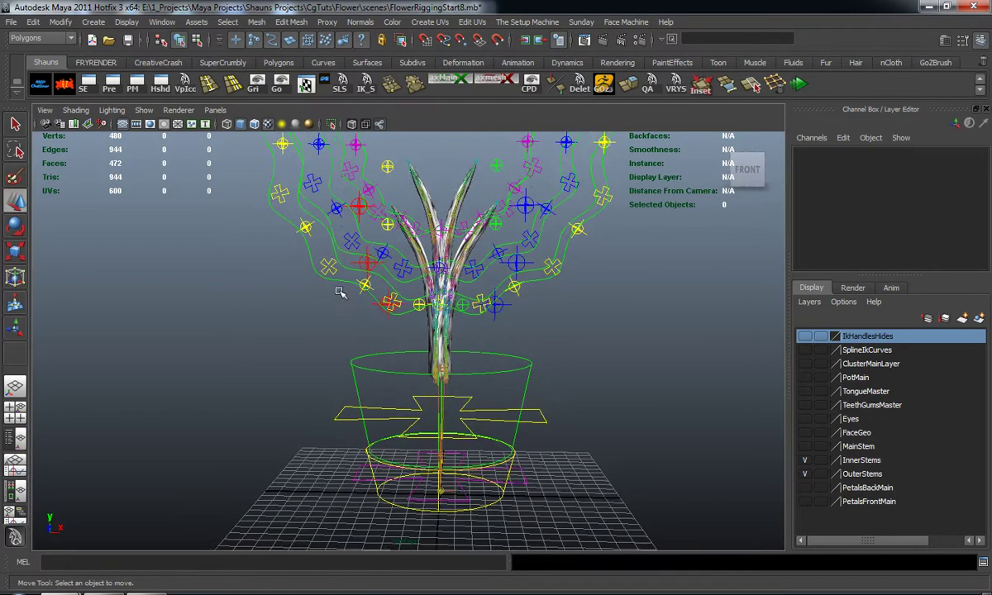
{"action": "middle_click_drag", "start_coordinate": [376, 299], "coordinate": [358, 274], "text": "alt"}
{"action": "scroll", "coordinate": [365, 291], "scroll_direction": "up", "scroll_amount": 3}
{"action": "left_click_drag", "start_coordinate": [415, 315], "coordinate": [410, 342], "text": "alt"}
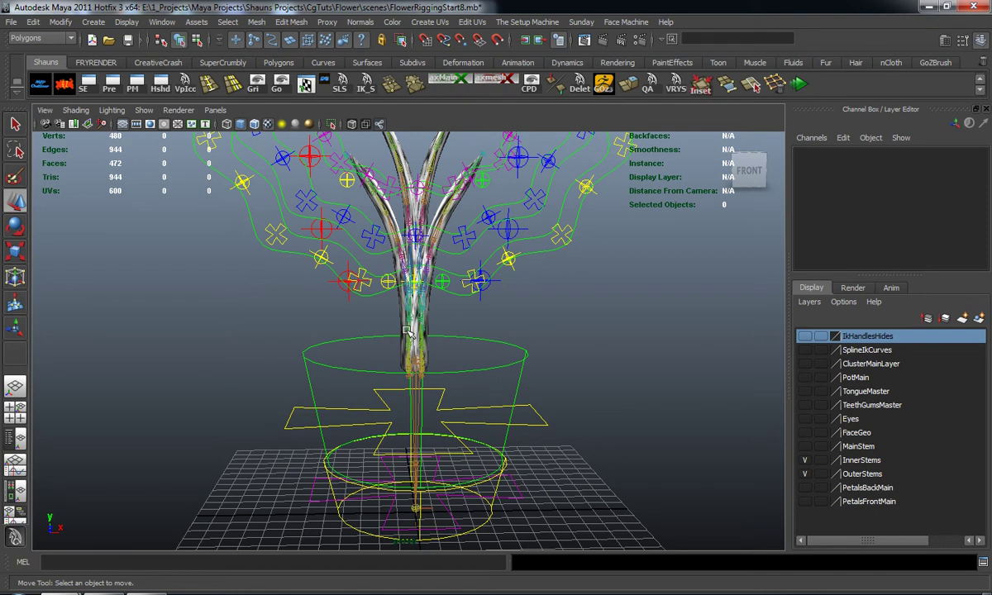
{"action": "left_click_drag", "start_coordinate": [391, 258], "coordinate": [397, 308], "text": "alt"}
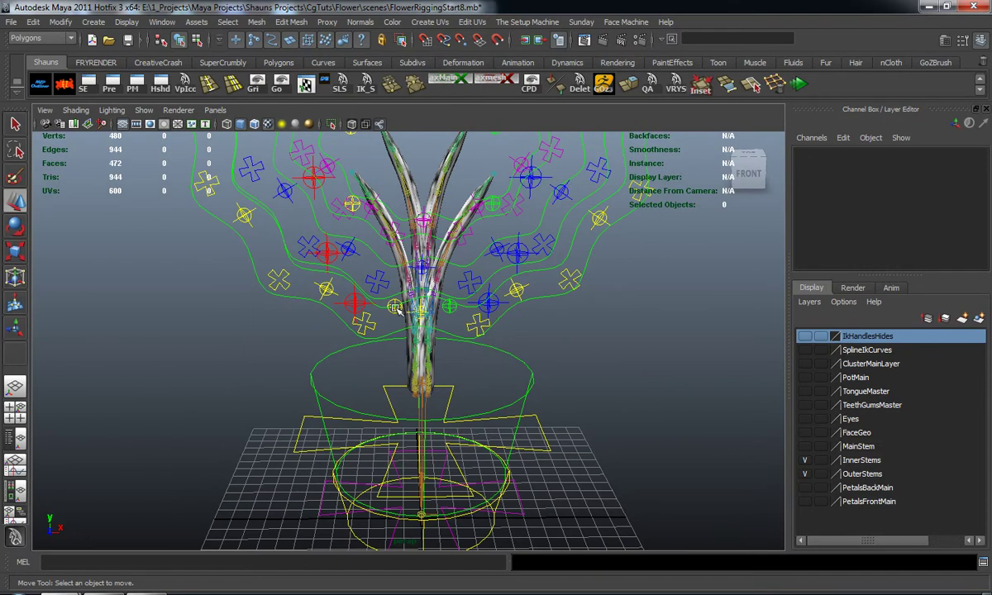
Step: Test the lowest right inner stem control from the back view by moving it, and undo the move
{"action": "middle_click_drag", "start_coordinate": [396, 328], "coordinate": [406, 275], "text": "alt"}
{"action": "right_click_drag", "start_coordinate": [406, 275], "coordinate": [401, 308], "text": "alt"}
{"action": "left_click_drag", "start_coordinate": [401, 308], "coordinate": [492, 390], "text": "alt"}
{"action": "left_click", "coordinate": [423, 339]}
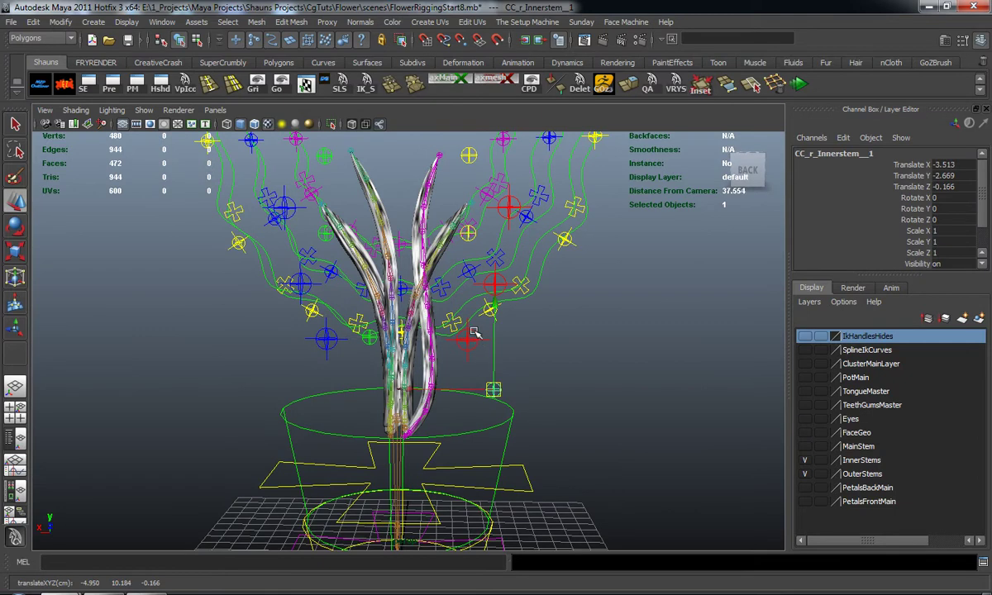
{"action": "key", "text": "ctrl+z"}
Step: Test the right outer stem's controls by pulling them outward and down to bend the stem
{"action": "left_click", "coordinate": [532, 361]}
{"action": "left_click", "coordinate": [501, 288]}
{"action": "left_click_drag", "start_coordinate": [498, 287], "coordinate": [551, 407]}
{"action": "left_click", "coordinate": [509, 208]}
{"action": "left_click_drag", "start_coordinate": [510, 211], "coordinate": [602, 343]}
{"action": "left_click", "coordinate": [554, 403]}
{"action": "left_click_drag", "start_coordinate": [551, 408], "coordinate": [345, 381]}
{"action": "left_click", "coordinate": [555, 393]}
{"action": "left_click_drag", "start_coordinate": [405, 375], "coordinate": [545, 352], "text": "alt"}
{"action": "left_click_drag", "start_coordinate": [334, 410], "coordinate": [460, 324], "text": "alt"}
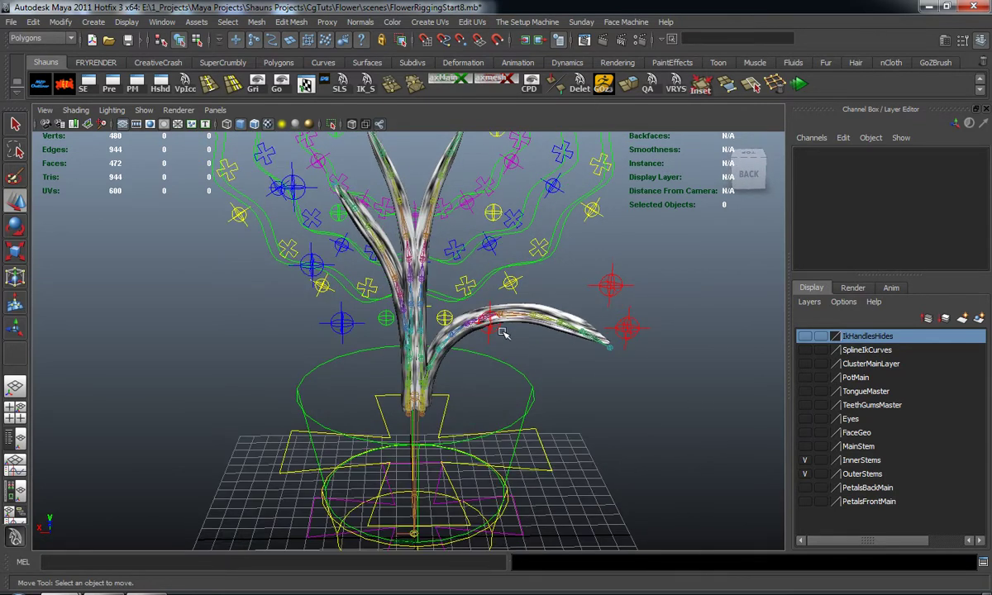
{"action": "left_click_drag", "start_coordinate": [529, 315], "coordinate": [474, 339], "text": "alt"}
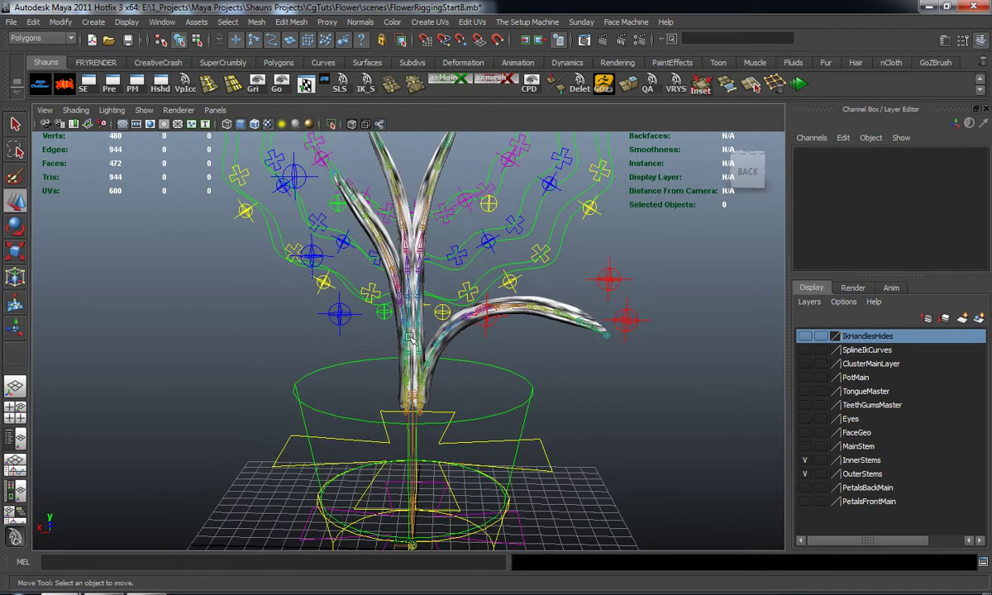
Step: Undo the test moves on the right outer stem's controls
{"action": "key", "text": "ctrl+z"}
{"action": "key", "text": "ctrl+z"}
{"action": "key", "text": "ctrl+z"}
{"action": "key", "text": "ctrl+z"}
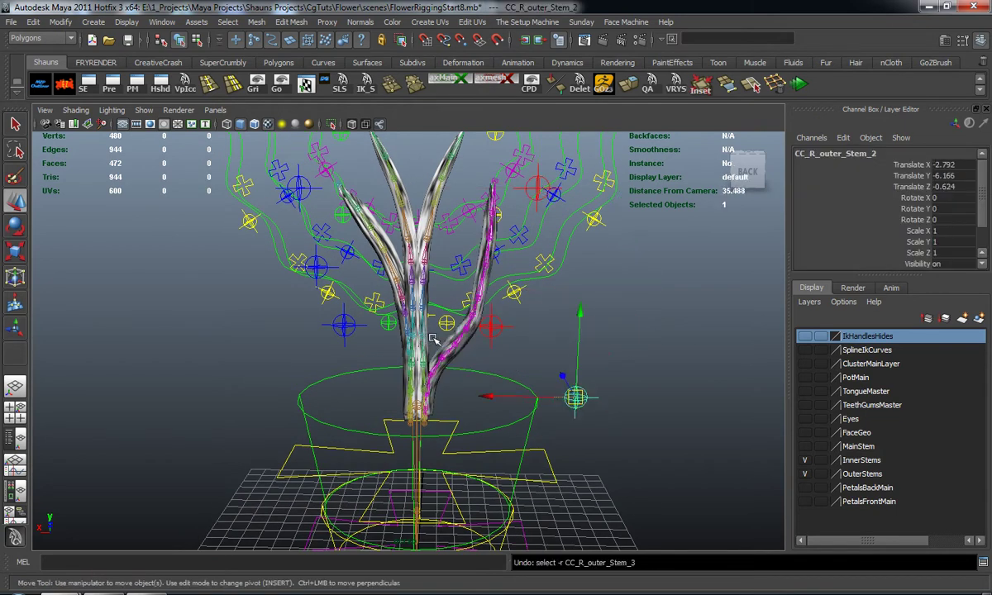
Step: Examine the stem joint chains from several angles, down to their base above the grid
{"action": "middle_click_drag", "start_coordinate": [430, 229], "coordinate": [437, 275], "text": "alt"}
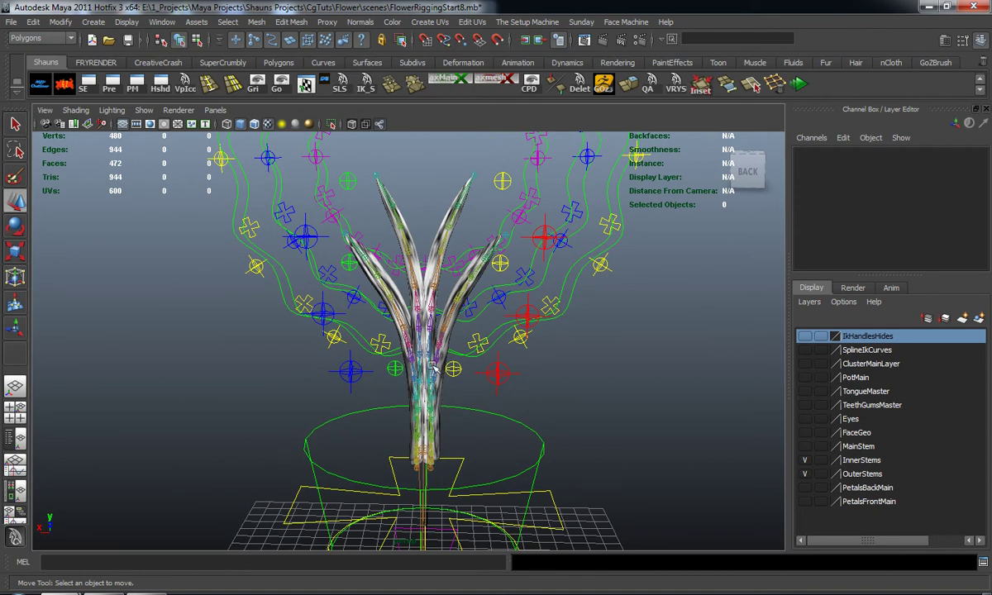
{"action": "left_click_drag", "start_coordinate": [384, 381], "coordinate": [456, 356], "text": "alt"}
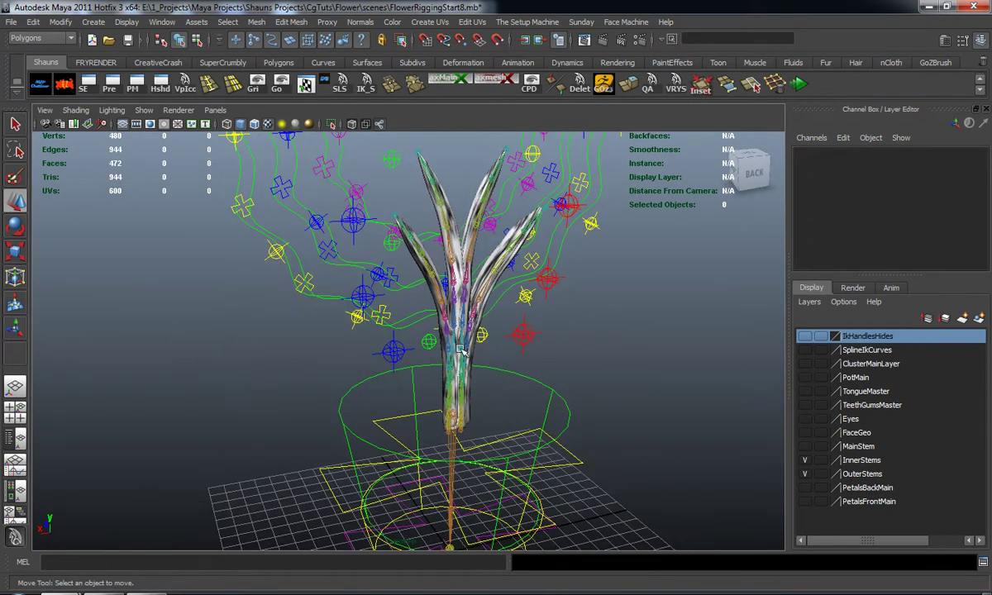
{"action": "left_click_drag", "start_coordinate": [404, 287], "coordinate": [569, 348], "text": "alt"}
{"action": "middle_click_drag", "start_coordinate": [356, 358], "coordinate": [430, 369], "text": "alt"}
{"action": "left_click_drag", "start_coordinate": [417, 377], "coordinate": [482, 353], "text": "alt"}
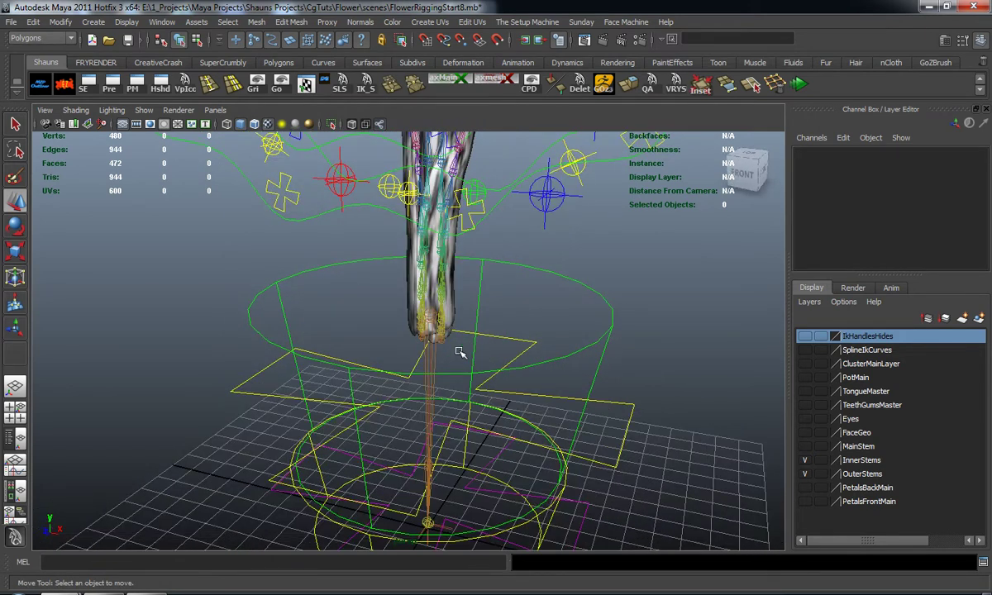
{"action": "left_click_drag", "start_coordinate": [382, 295], "coordinate": [405, 315], "text": "alt"}
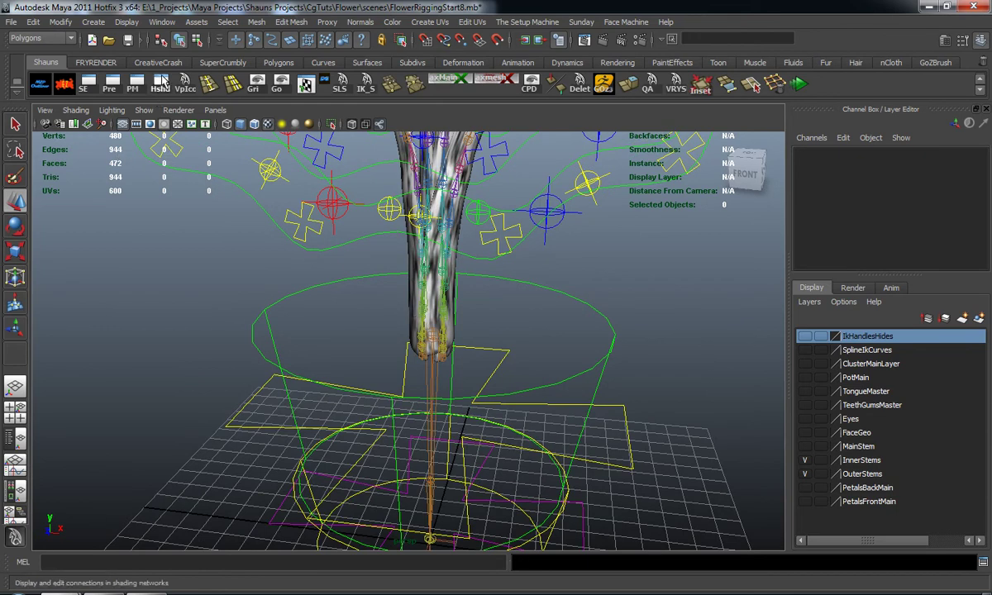
{"action": "left_click", "coordinate": [45, 97]}
{"action": "left_click_drag", "start_coordinate": [991, 71], "coordinate": [576, 71]}
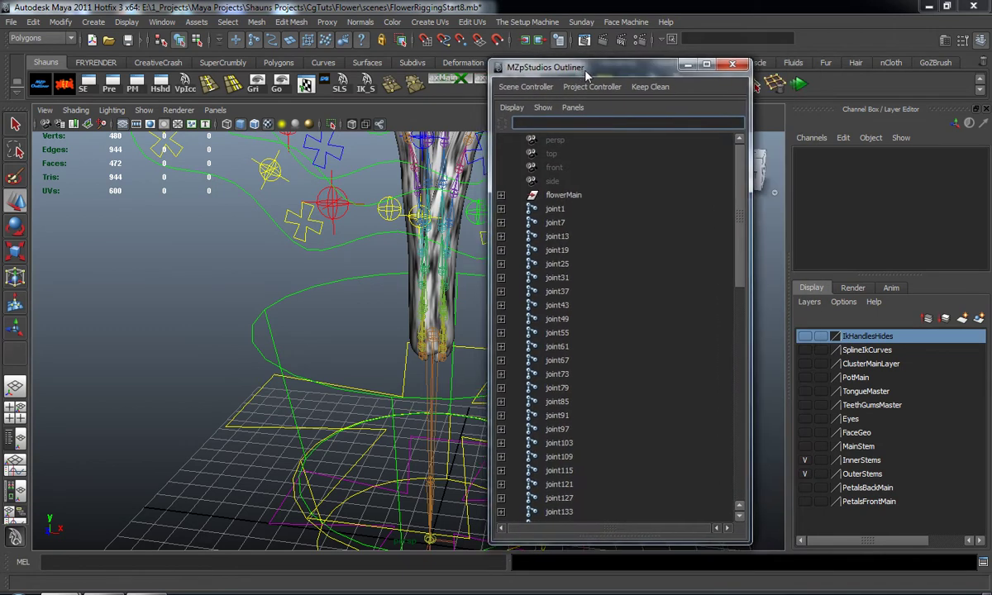
{"action": "left_click", "coordinate": [727, 64]}
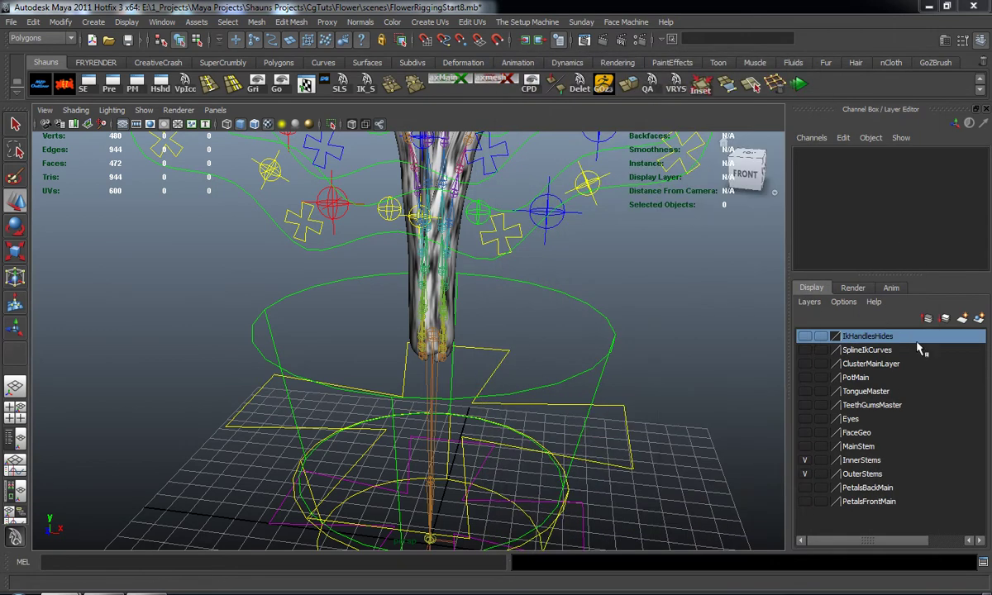
{"action": "scroll", "coordinate": [527, 242], "scroll_direction": "up", "scroll_amount": 2}
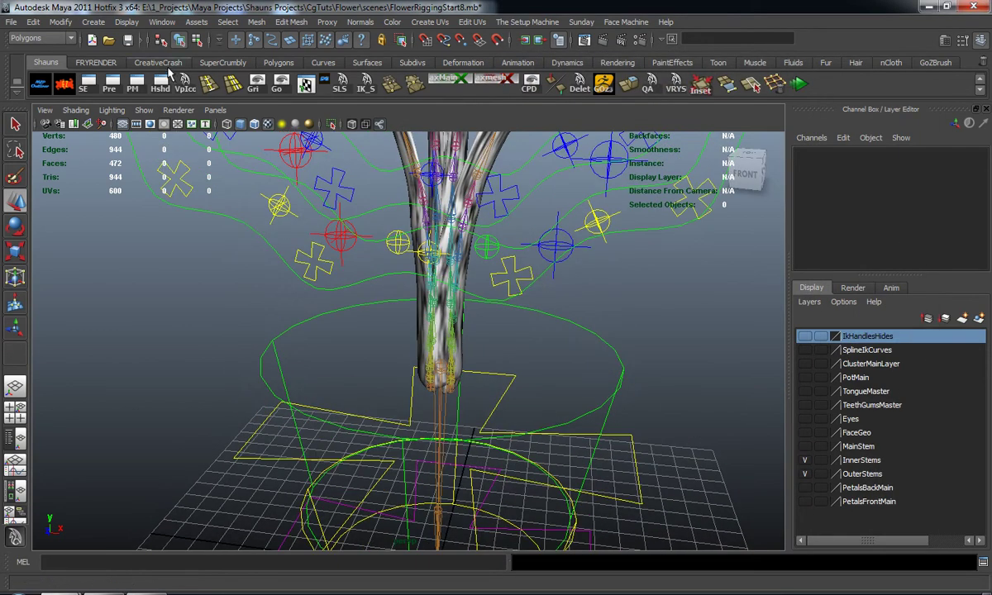
Step: Create a circular control curve with four outward arrows at the origin using Wizard_Controllers
{"action": "left_click", "coordinate": [222, 63]}
{"action": "left_click", "coordinate": [157, 63]}
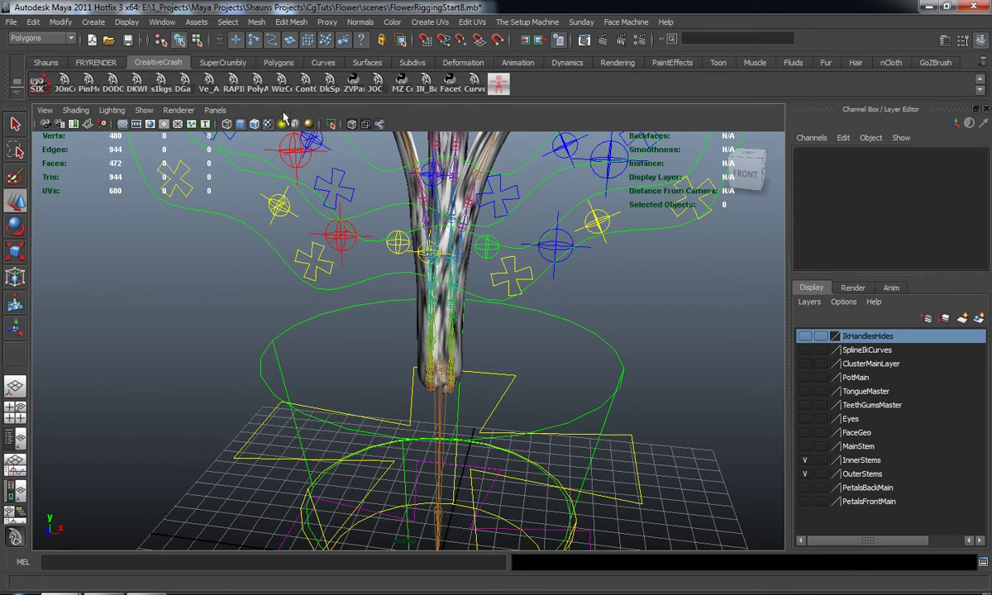
{"action": "left_click", "coordinate": [279, 81]}
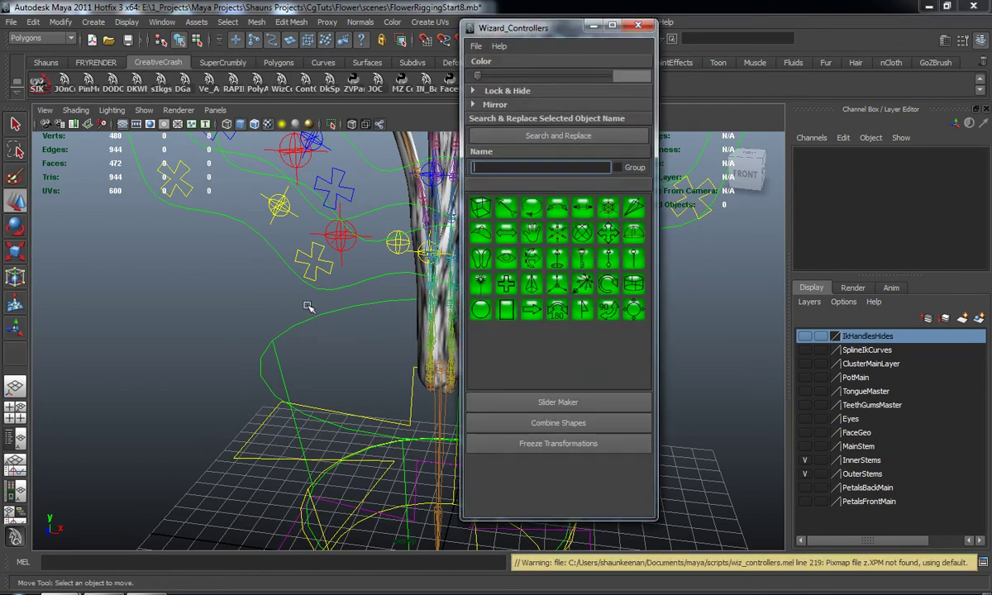
{"action": "left_click", "coordinate": [637, 316]}
{"action": "left_click", "coordinate": [638, 26]}
{"action": "right_click_drag", "start_coordinate": [571, 330], "coordinate": [474, 346], "text": "alt"}
{"action": "middle_click_drag", "start_coordinate": [475, 346], "coordinate": [466, 199], "text": "alt"}
{"action": "right_click_drag", "start_coordinate": [466, 199], "coordinate": [451, 326], "text": "alt"}
{"action": "left_click", "coordinate": [555, 403]}
{"action": "left_click_drag", "start_coordinate": [451, 325], "coordinate": [601, 394], "text": "alt"}
{"action": "left_click_drag", "start_coordinate": [635, 345], "coordinate": [671, 385]}
{"action": "left_click_drag", "start_coordinate": [666, 401], "coordinate": [586, 374], "text": "alt"}
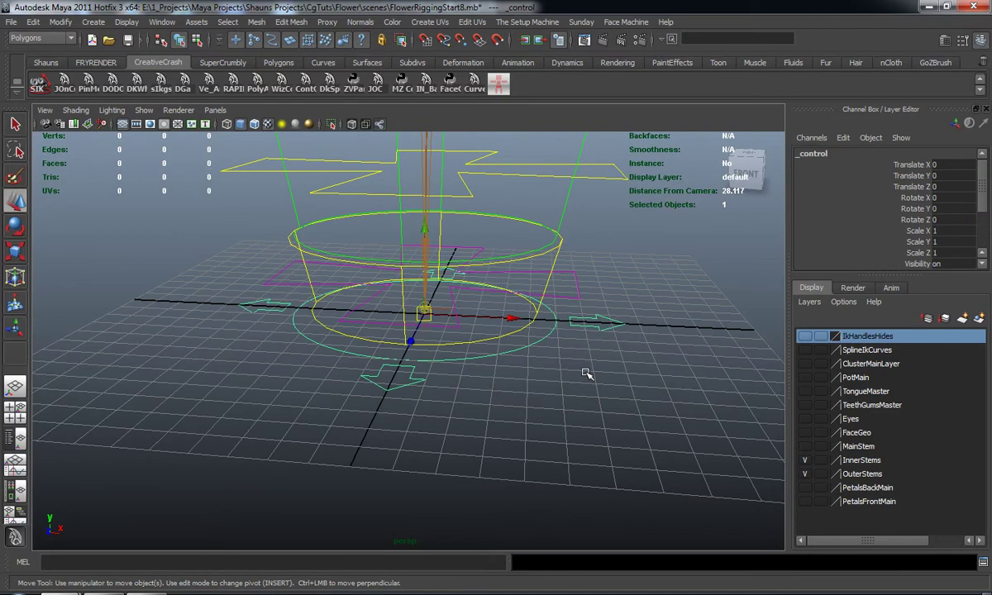
Step: Delete the leftover _null group in the outliner and move the outliner out of the way
{"action": "left_click_drag", "start_coordinate": [991, 51], "coordinate": [917, 42]}
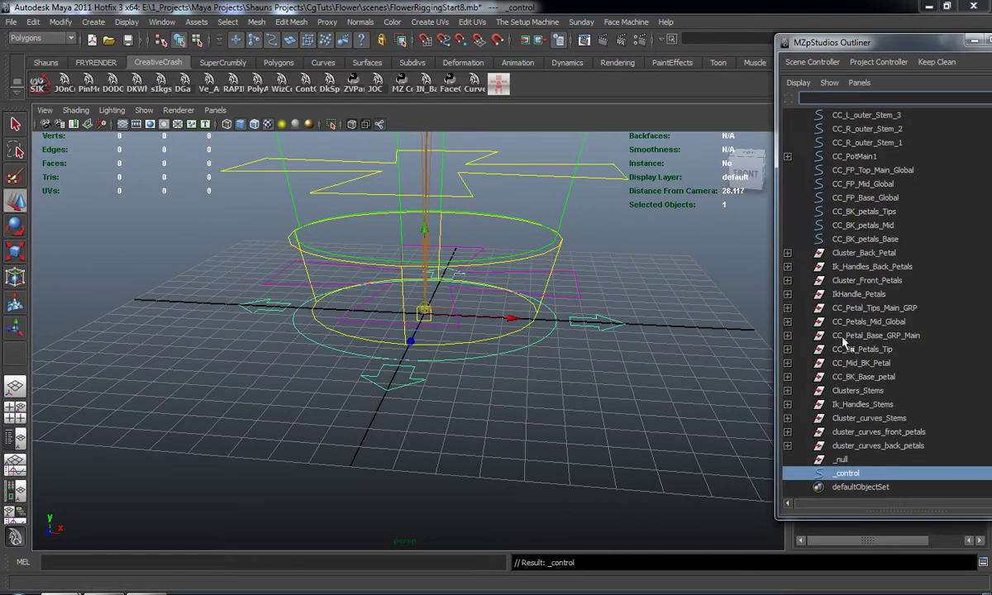
{"action": "left_click", "coordinate": [841, 459]}
{"action": "key", "text": "Delete"}
{"action": "left_click_drag", "start_coordinate": [879, 44], "coordinate": [991, 44]}
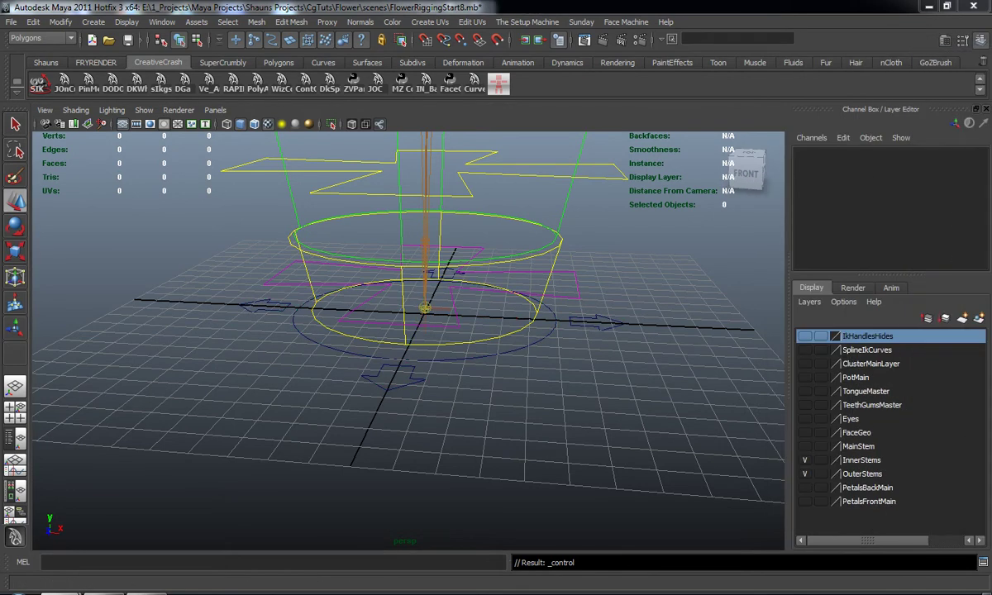
Step: Rename the new arrow control at the origin to CC_InnerOuter_Stem_Global
{"action": "left_click_drag", "start_coordinate": [601, 326], "coordinate": [605, 337], "text": "alt"}
{"action": "middle_click_drag", "start_coordinate": [605, 337], "coordinate": [573, 364], "text": "alt"}
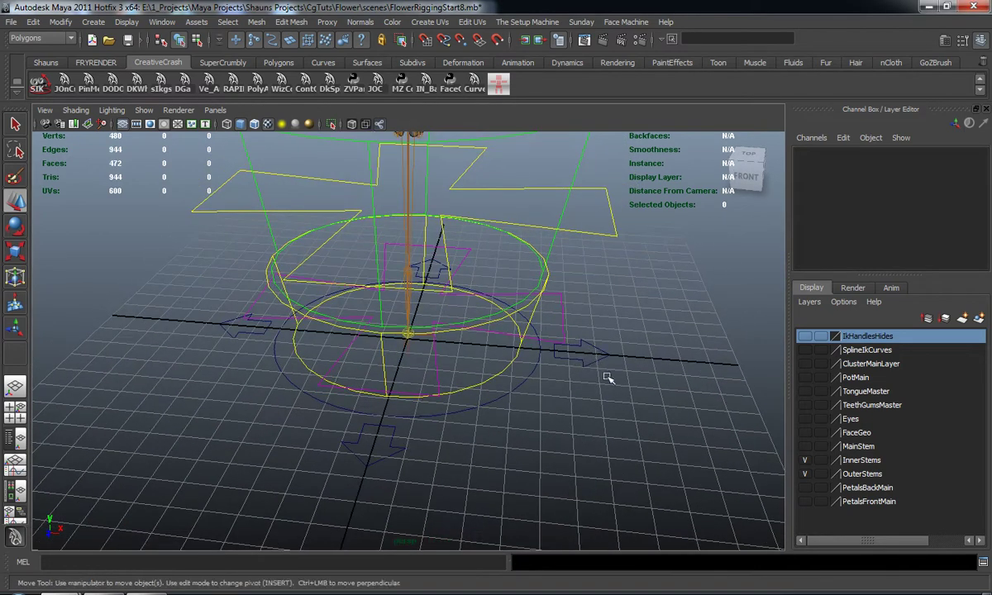
{"action": "left_click_drag", "start_coordinate": [597, 364], "coordinate": [600, 369]}
{"action": "left_click_drag", "start_coordinate": [565, 405], "coordinate": [584, 393], "text": "alt"}
{"action": "left_click", "coordinate": [830, 156]}
{"action": "type", "text": "CC InnerOuter Stem Global"}
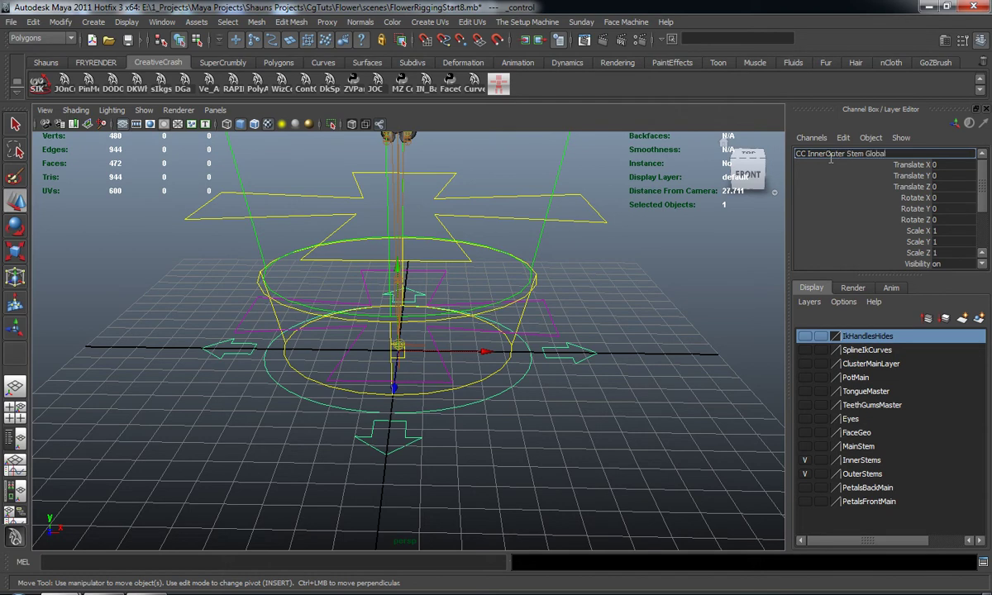
{"action": "key", "text": "Return"}
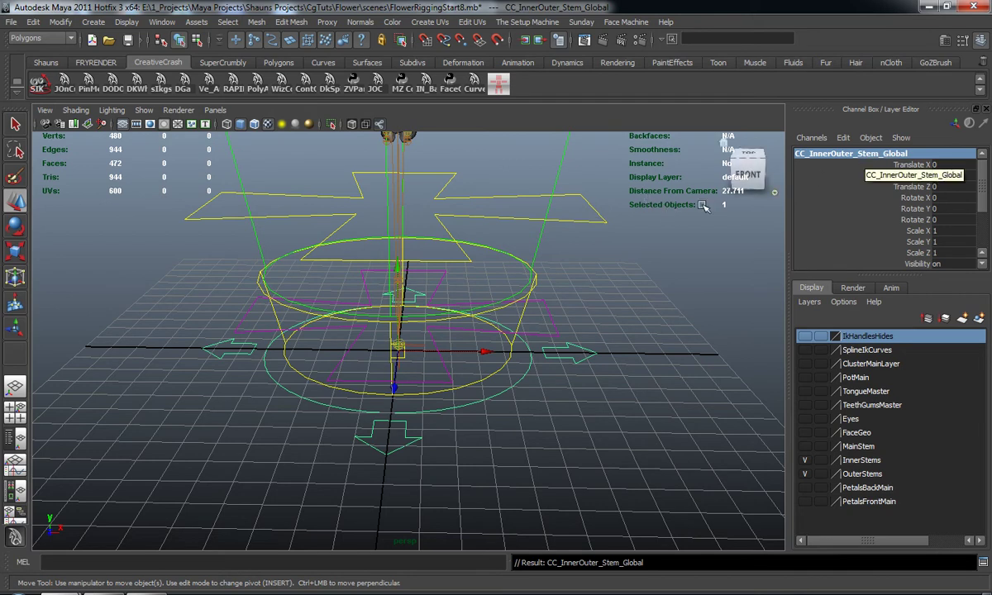
Step: Raise the global stem control to the base of the stems, at about Translate Y 8.763
{"action": "left_click_drag", "start_coordinate": [536, 190], "coordinate": [373, 293], "text": "alt"}
{"action": "left_click_drag", "start_coordinate": [467, 354], "coordinate": [464, 201]}
{"action": "middle_click_drag", "start_coordinate": [465, 202], "coordinate": [397, 298], "text": "alt"}
{"action": "left_click_drag", "start_coordinate": [397, 298], "coordinate": [420, 317], "text": "alt"}
{"action": "middle_click_drag", "start_coordinate": [421, 316], "coordinate": [424, 327], "text": "alt"}
{"action": "right_click_drag", "start_coordinate": [425, 327], "coordinate": [446, 327], "text": "alt"}
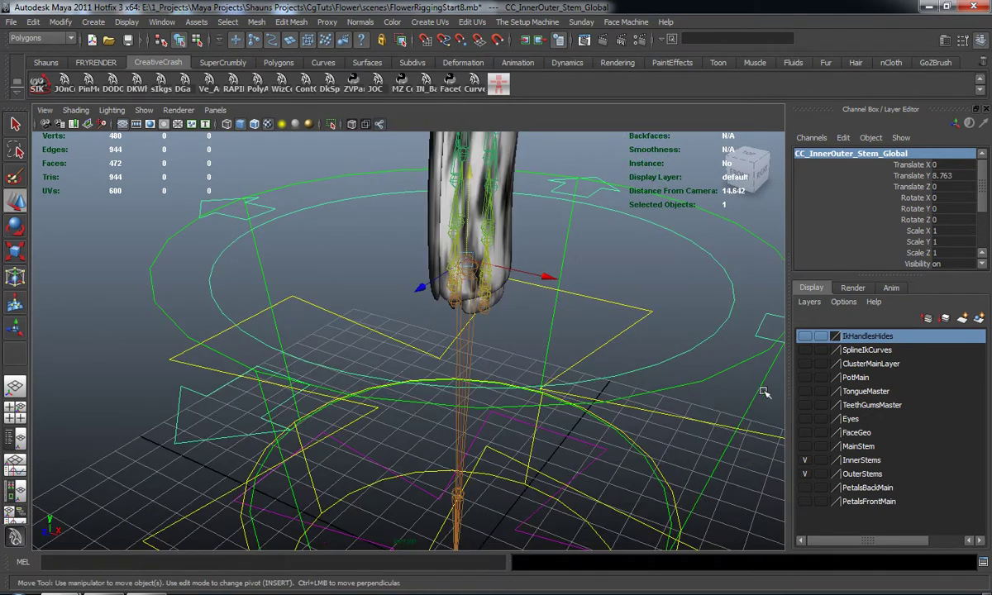
Step: Show the PotMain layer for reference and scale the global stem control uniformly to 0.38
{"action": "left_click", "coordinate": [805, 377]}
{"action": "left_click_drag", "start_coordinate": [517, 341], "coordinate": [453, 228], "text": "alt"}
{"action": "key", "text": "r"}
{"action": "key", "text": "w"}
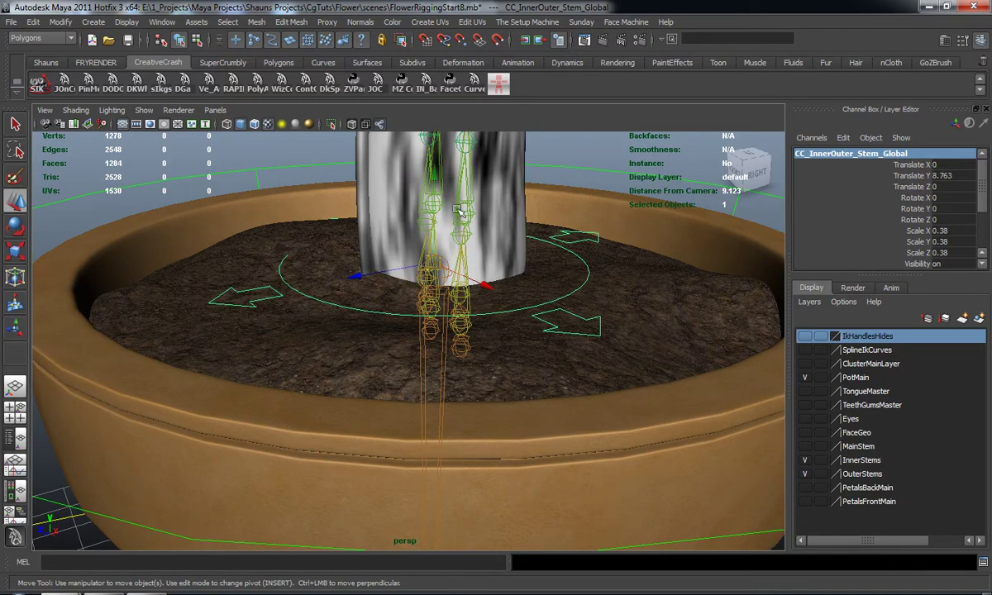
Step: Lower the global stem control to Translate Y 8.375 and hide the PotMain layer
{"action": "left_click_drag", "start_coordinate": [433, 172], "coordinate": [467, 252]}
{"action": "left_click", "coordinate": [805, 378]}
{"action": "left_click_drag", "start_coordinate": [489, 354], "coordinate": [564, 284], "text": "alt"}
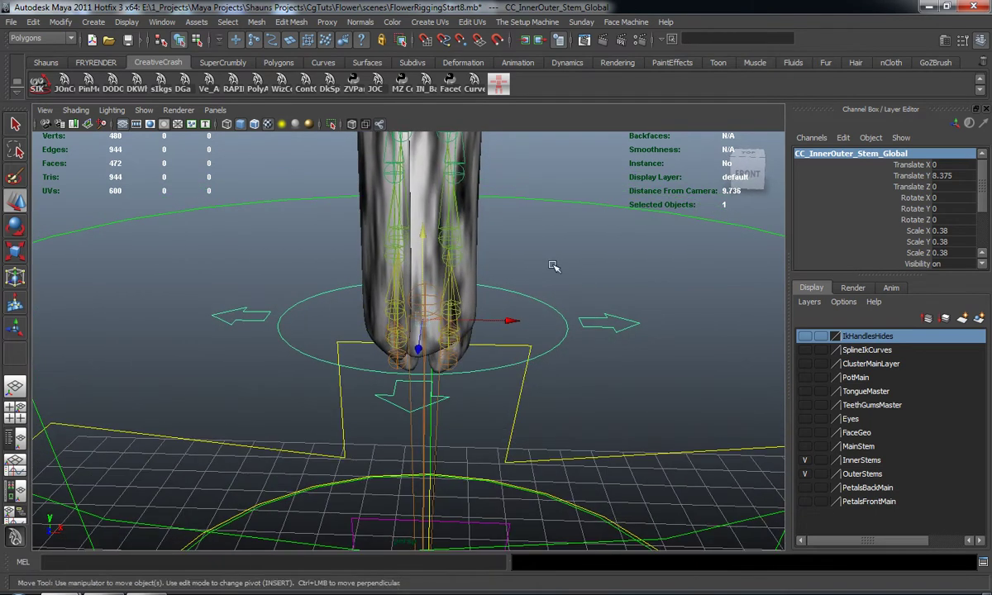
Step: Freeze the global stem control's transformations at its current position and size
{"action": "left_click", "coordinate": [46, 63]}
{"action": "left_click", "coordinate": [65, 86]}
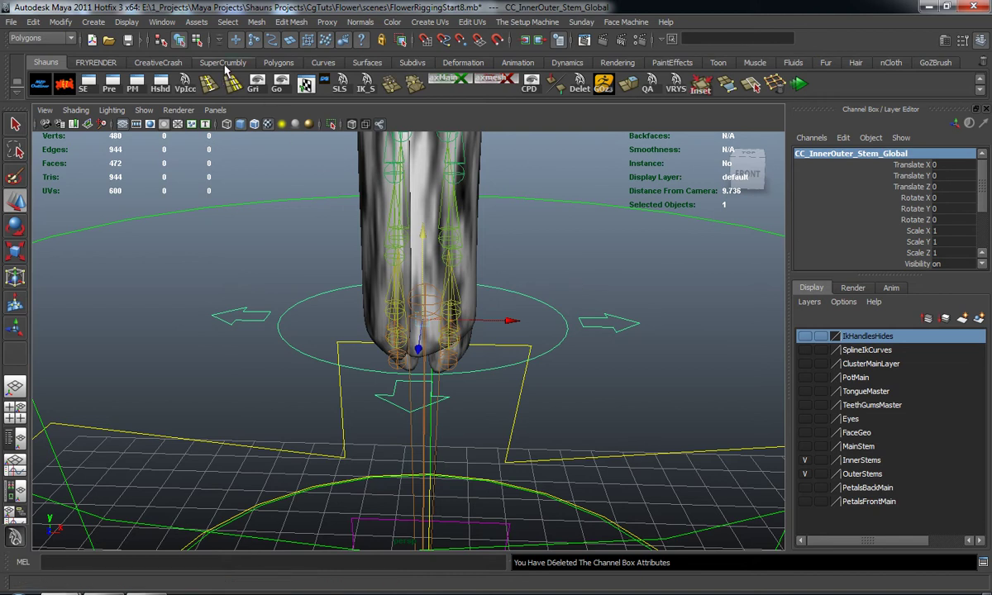
Step: Color the global stem control magenta with the Color Changer script and close its window
{"action": "left_click", "coordinate": [217, 62]}
{"action": "left_click", "coordinate": [112, 86]}
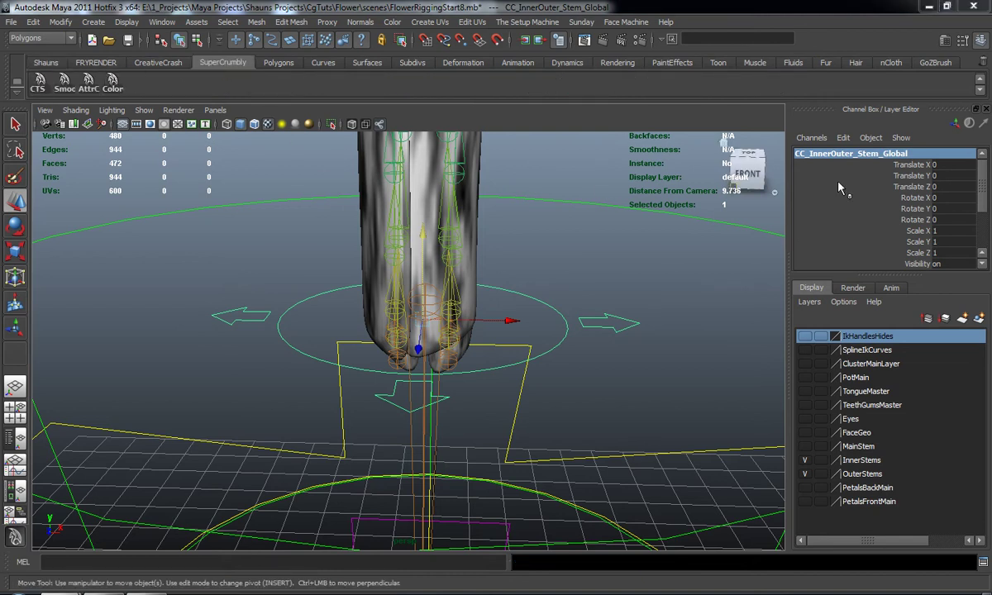
{"action": "mouse_move", "coordinate": [354, 344]}
{"action": "left_mouse_down", "text": "alt"}
{"action": "mouse_move", "coordinate": [366, 360]}
{"action": "mouse_move", "coordinate": [341, 367]}
{"action": "mouse_move", "coordinate": [359, 330]}
{"action": "mouse_move", "coordinate": [346, 332]}
{"action": "mouse_move", "coordinate": [369, 331]}
{"action": "left_mouse_up", "text": "alt"}
{"action": "scroll", "coordinate": [364, 329], "scroll_direction": "down", "scroll_amount": 3}
{"action": "scroll", "coordinate": [346, 332], "scroll_direction": "up", "scroll_amount": 1}
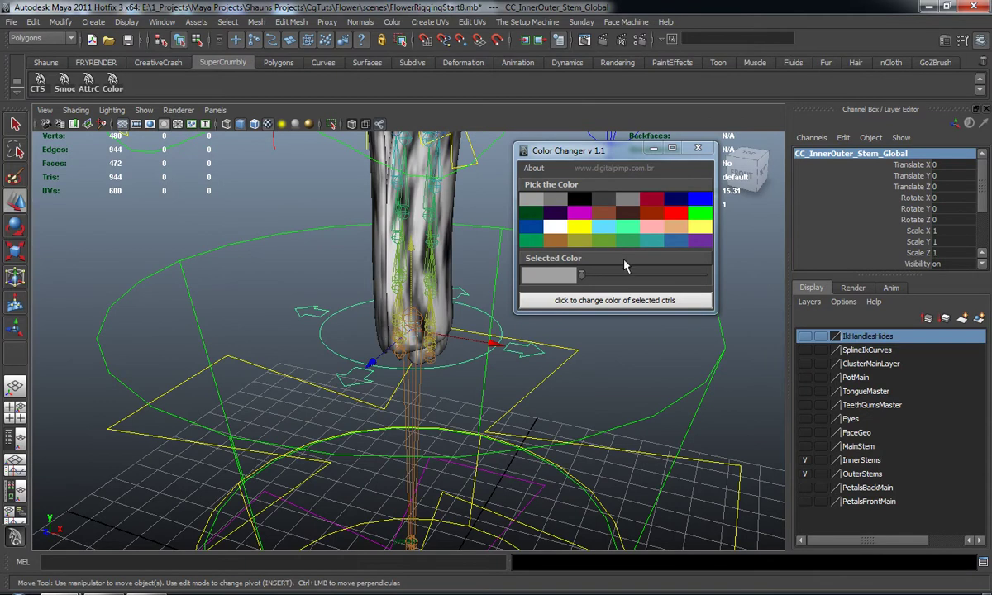
{"action": "left_click", "coordinate": [579, 214]}
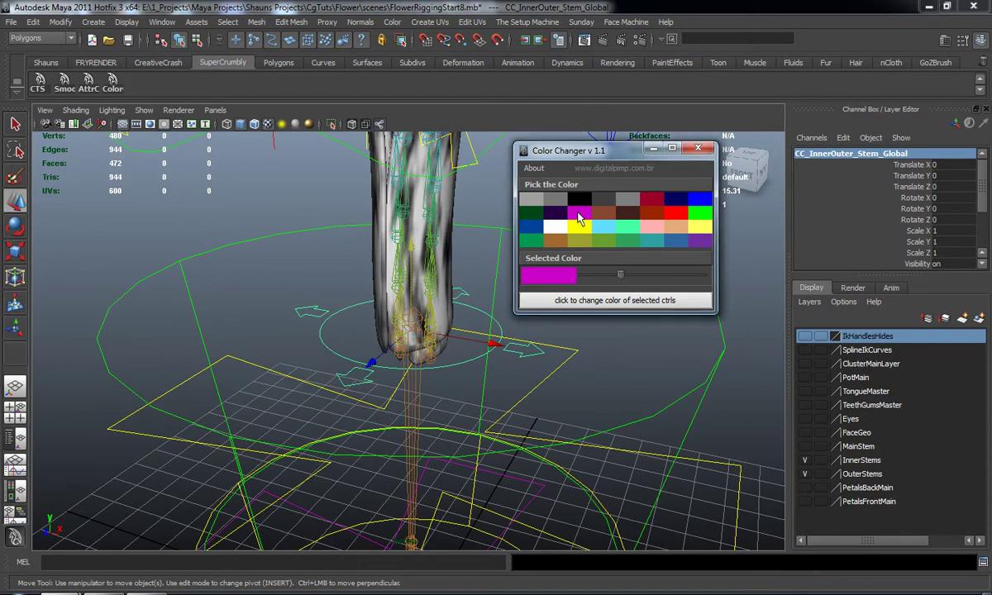
{"action": "left_click", "coordinate": [571, 302]}
{"action": "left_click", "coordinate": [697, 148]}
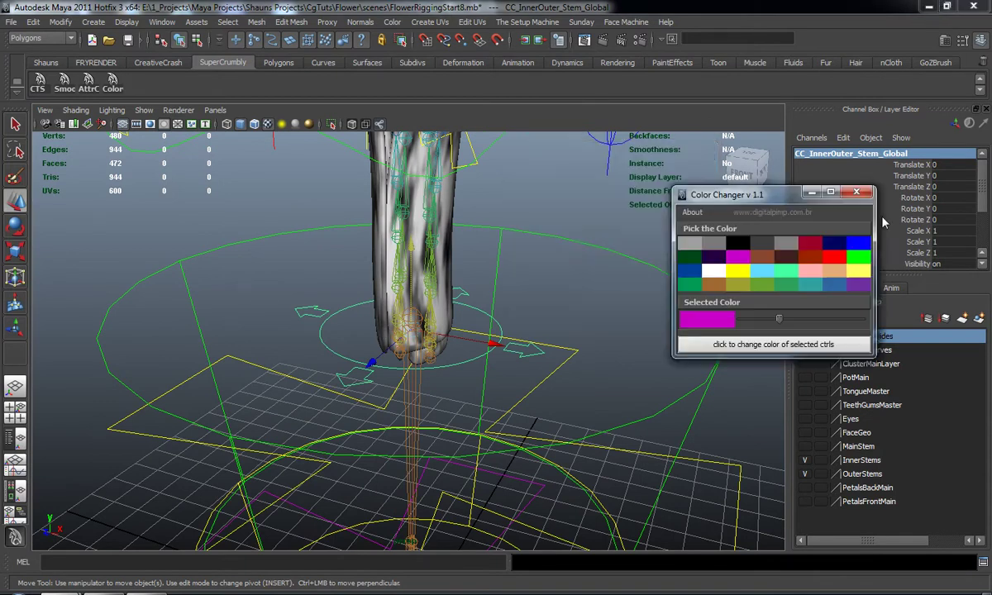
Step: Select the root joints of both inner stems and hide polygons in the viewport
{"action": "left_click", "coordinate": [558, 287]}
{"action": "left_click_drag", "start_coordinate": [558, 288], "coordinate": [498, 296], "text": "alt"}
{"action": "scroll", "coordinate": [410, 343], "scroll_direction": "up", "scroll_amount": 5}
{"action": "left_click_drag", "start_coordinate": [405, 347], "coordinate": [537, 345], "text": "alt"}
{"action": "left_click_drag", "start_coordinate": [503, 376], "coordinate": [456, 372], "text": "alt"}
{"action": "left_click", "coordinate": [477, 370]}
{"action": "left_click", "coordinate": [381, 358], "text": "shift"}
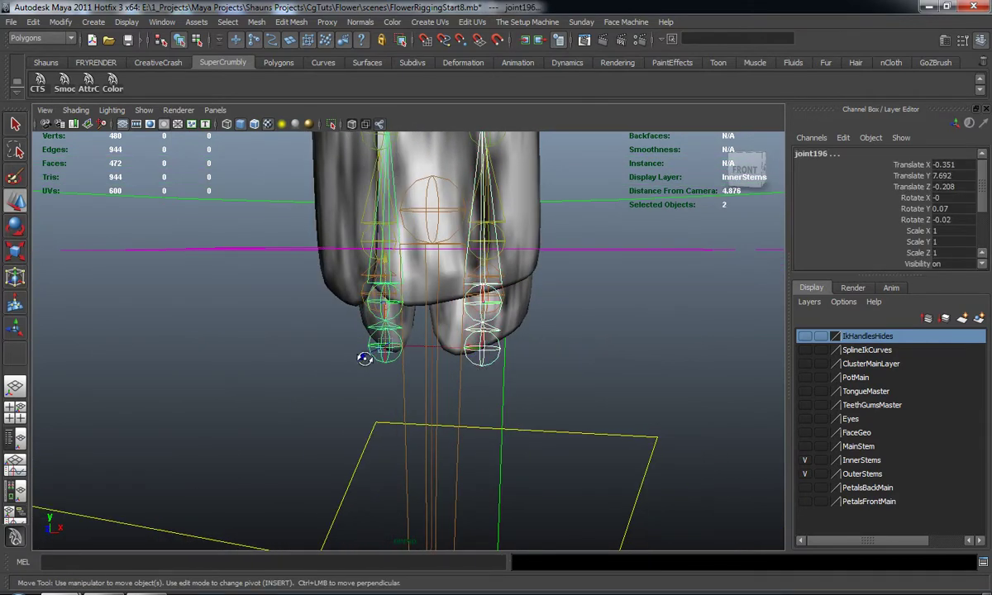
{"action": "left_click_drag", "start_coordinate": [361, 358], "coordinate": [329, 356], "text": "alt"}
{"action": "left_click", "coordinate": [144, 110]}
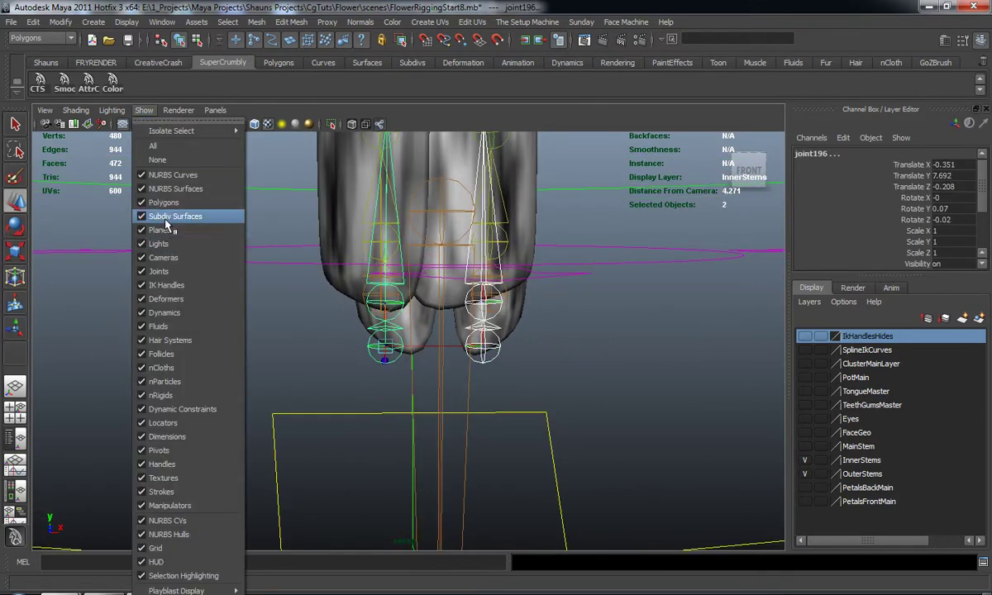
{"action": "left_click", "coordinate": [155, 193]}
{"action": "left_click_drag", "start_coordinate": [388, 313], "coordinate": [356, 305], "text": "alt"}
{"action": "scroll", "coordinate": [353, 303], "scroll_direction": "up", "scroll_amount": 2}
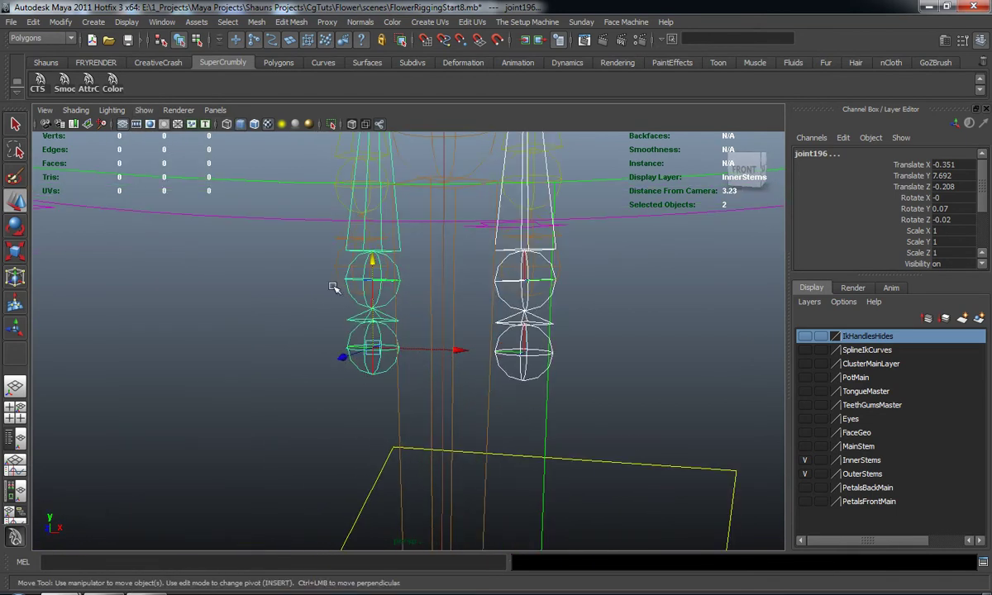
Step: Add both outer stem root joints to the selection and parent all four joint chains under the global stem control
{"action": "left_click", "coordinate": [334, 257], "text": "shift"}
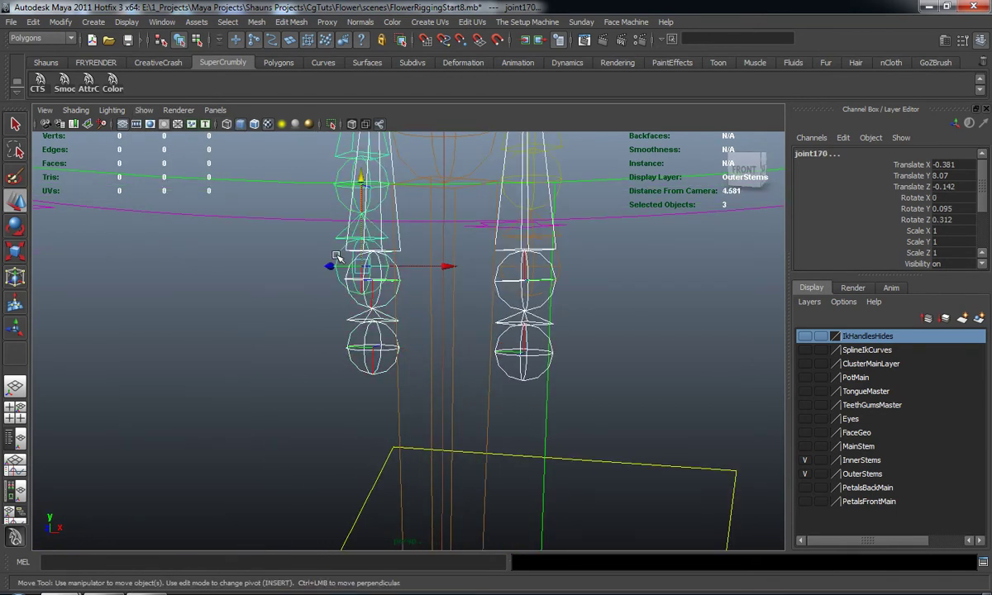
{"action": "left_click", "coordinate": [560, 259], "text": "shift"}
{"action": "scroll", "coordinate": [538, 280], "scroll_direction": "down", "scroll_amount": 4}
{"action": "left_click_drag", "start_coordinate": [487, 303], "coordinate": [240, 329], "text": "alt"}
{"action": "scroll", "coordinate": [505, 322], "scroll_direction": "up", "scroll_amount": 3}
{"action": "scroll", "coordinate": [252, 301], "scroll_direction": "down", "scroll_amount": 3}
{"action": "left_click", "coordinate": [191, 283], "text": "shift"}
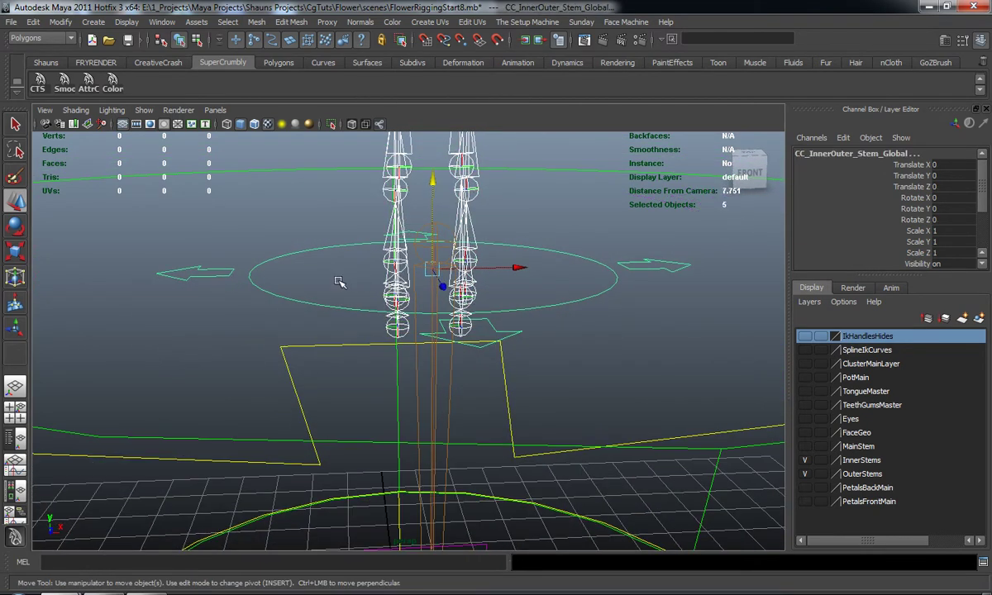
{"action": "left_click_drag", "start_coordinate": [348, 280], "coordinate": [338, 284], "text": "alt"}
{"action": "key", "text": "p"}
Step: Test the parented joints by moving the global stem control slightly, and undo the move
{"action": "left_click", "coordinate": [213, 338]}
{"action": "left_click", "coordinate": [279, 305]}
{"action": "left_click_drag", "start_coordinate": [500, 264], "coordinate": [518, 288]}
{"action": "key", "text": "ctrl+z"}
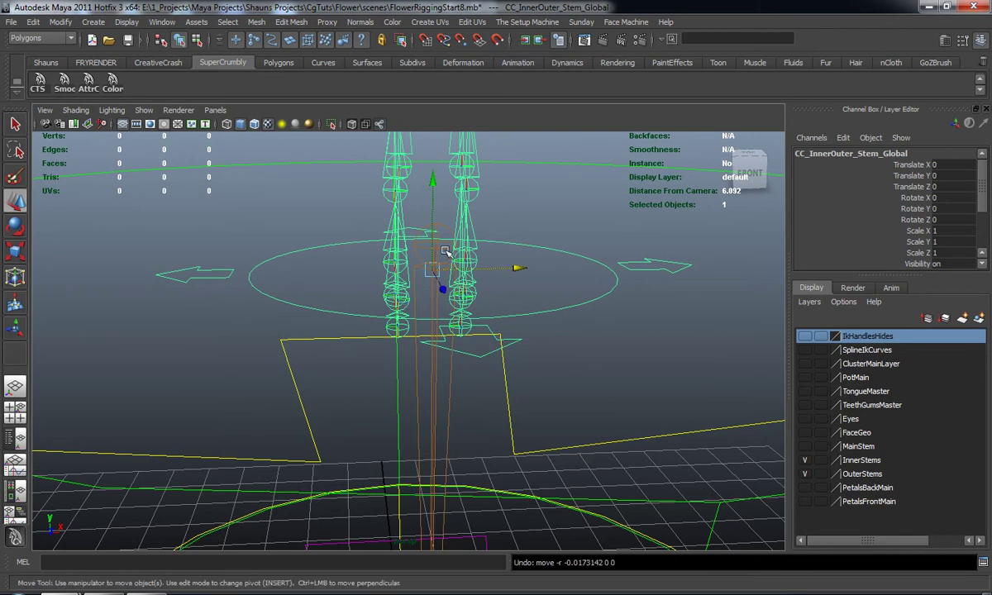
Step: Examine the stem joint chains and surrounding controls from several angles, from the whole flower down to the stem base
{"action": "scroll", "coordinate": [373, 246], "scroll_direction": "down", "scroll_amount": 10}
{"action": "left_click_drag", "start_coordinate": [401, 250], "coordinate": [206, 249], "text": "alt"}
{"action": "middle_click_drag", "start_coordinate": [322, 236], "coordinate": [337, 332], "text": "alt"}
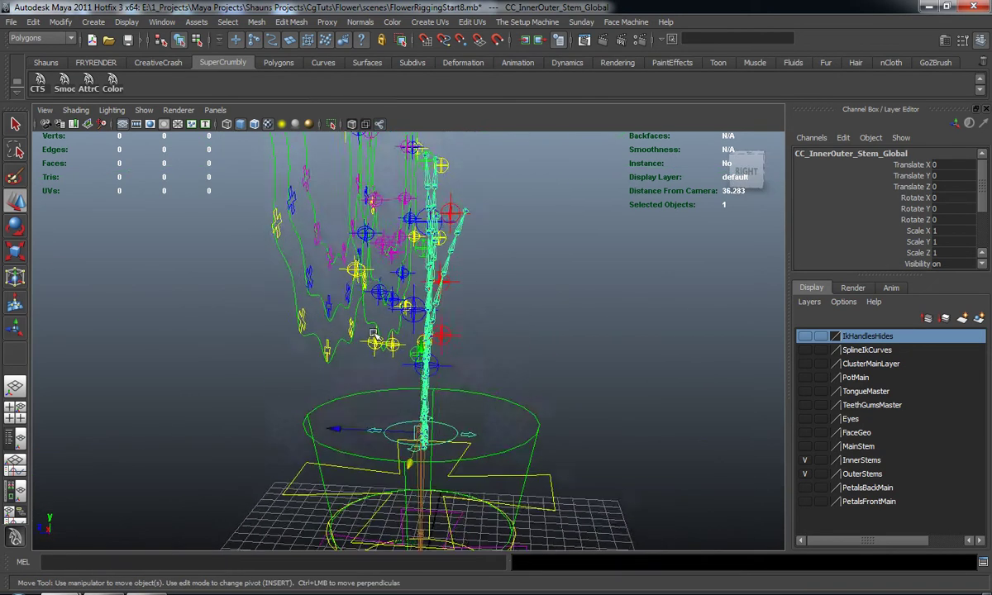
{"action": "left_click_drag", "start_coordinate": [480, 298], "coordinate": [378, 324], "text": "alt"}
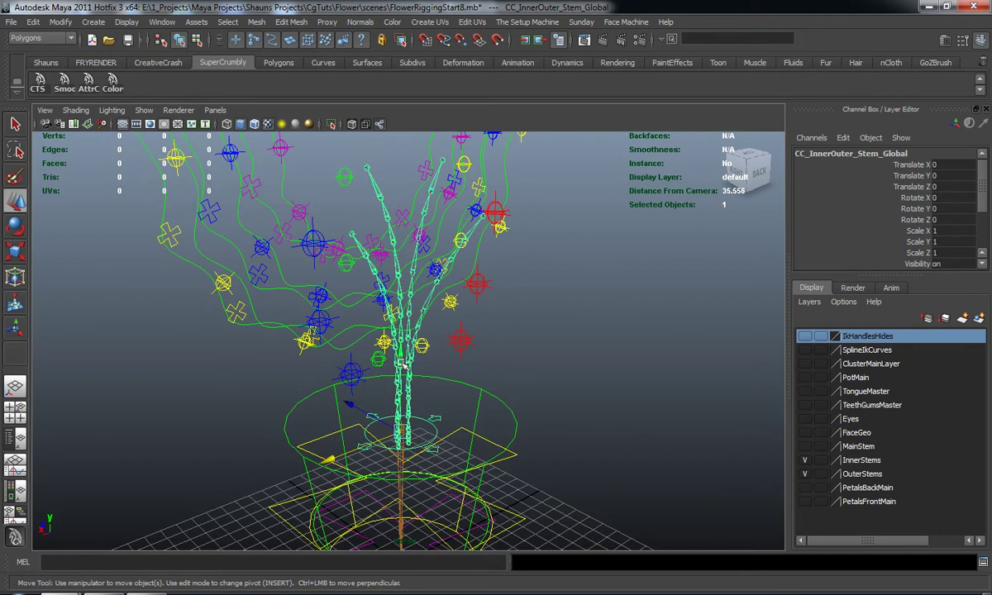
{"action": "left_click_drag", "start_coordinate": [384, 374], "coordinate": [573, 390], "text": "alt"}
{"action": "middle_click_drag", "start_coordinate": [488, 427], "coordinate": [476, 365], "text": "alt"}
{"action": "scroll", "coordinate": [476, 366], "scroll_direction": "up", "scroll_amount": 8}
{"action": "mouse_move", "coordinate": [464, 382]}
{"action": "left_mouse_down", "text": "alt"}
{"action": "mouse_move", "coordinate": [476, 405]}
{"action": "mouse_move", "coordinate": [482, 386]}
{"action": "left_mouse_up", "text": "alt"}
{"action": "middle_click_drag", "start_coordinate": [477, 396], "coordinate": [461, 337], "text": "alt"}
{"action": "scroll", "coordinate": [461, 338], "scroll_direction": "up", "scroll_amount": 5}
{"action": "left_click_drag", "start_coordinate": [443, 359], "coordinate": [479, 366], "text": "alt"}
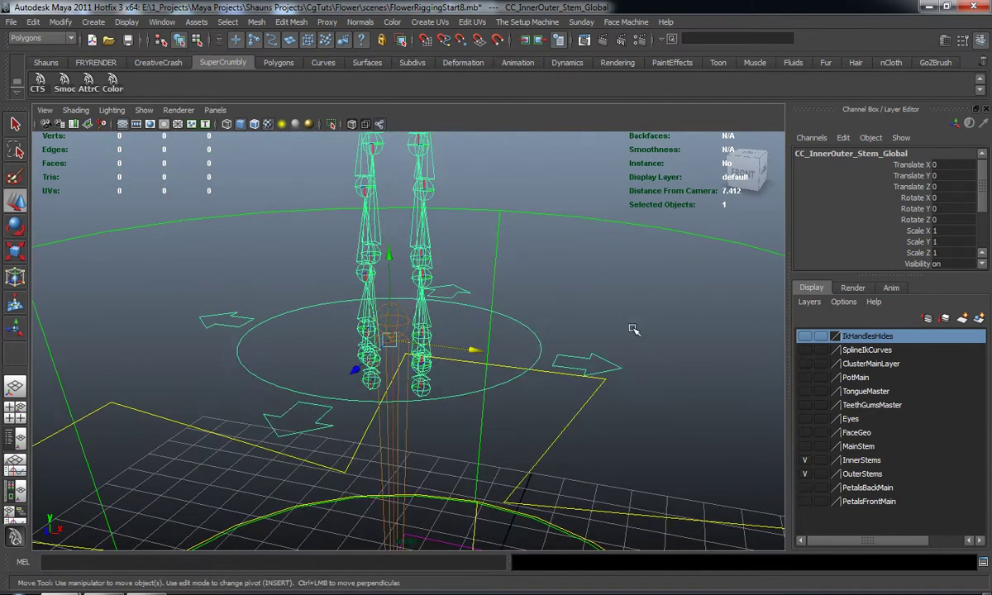
Step: Bring up the Outliner and select only the Clusters_Stems group
{"action": "left_click", "coordinate": [635, 330]}
{"action": "left_click_drag", "start_coordinate": [990, 86], "coordinate": [133, 74]}
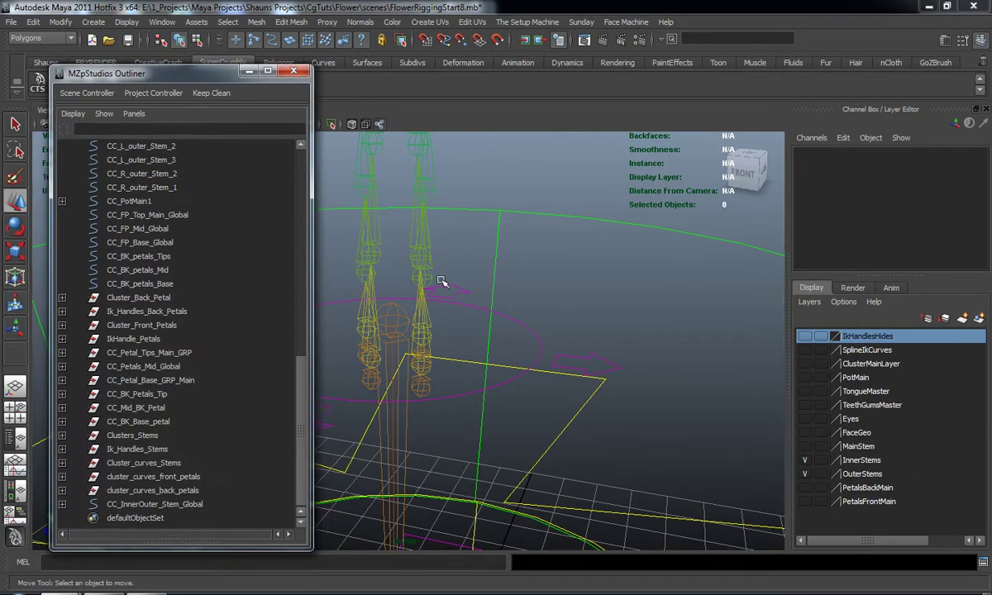
{"action": "middle_click_drag", "start_coordinate": [426, 312], "coordinate": [523, 330], "text": "alt"}
{"action": "left_click_drag", "start_coordinate": [522, 329], "coordinate": [544, 332], "text": "alt"}
{"action": "middle_click_drag", "start_coordinate": [521, 331], "coordinate": [485, 337], "text": "alt"}
{"action": "left_click_drag", "start_coordinate": [486, 337], "coordinate": [480, 324], "text": "alt"}
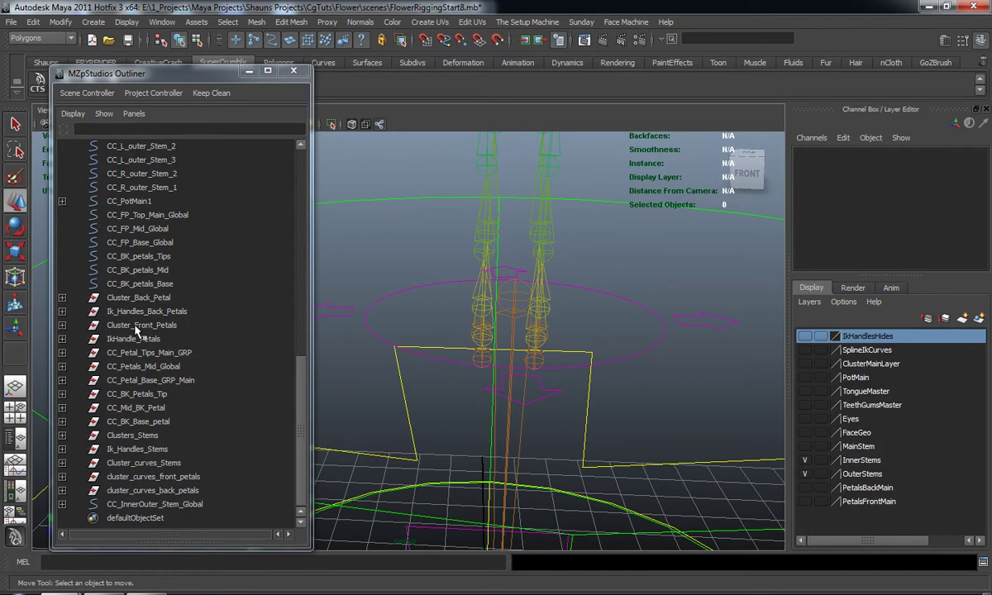
{"action": "left_click", "coordinate": [150, 437]}
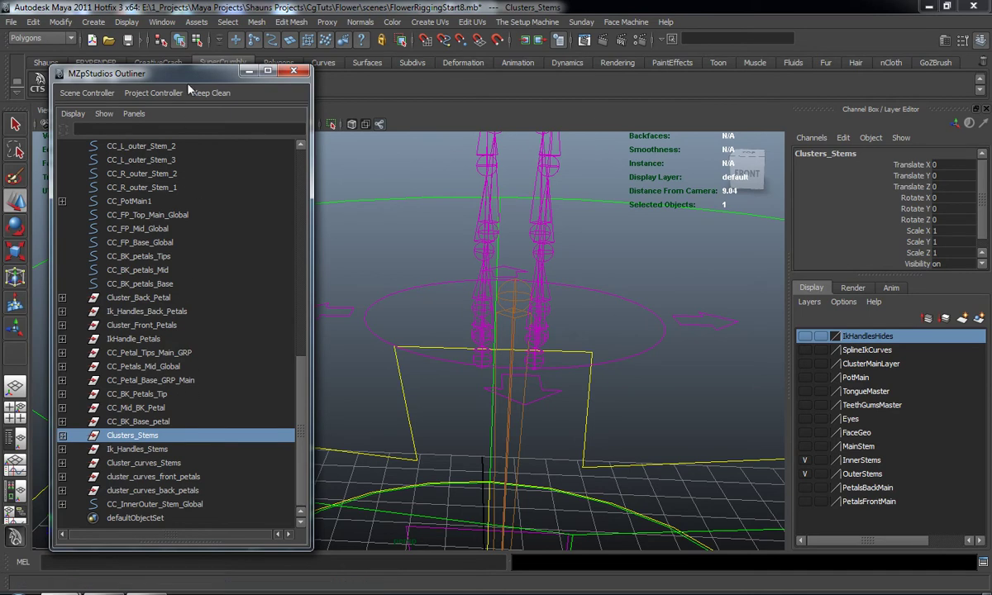
{"action": "left_click_drag", "start_coordinate": [170, 66], "coordinate": [165, 8]}
{"action": "mouse_move", "coordinate": [288, 355]}
{"action": "left_mouse_down"}
{"action": "mouse_move", "coordinate": [290, 110]}
{"action": "mouse_move", "coordinate": [286, 354]}
{"action": "left_mouse_up"}
{"action": "left_click_drag", "start_coordinate": [195, 434], "coordinate": [184, 485]}
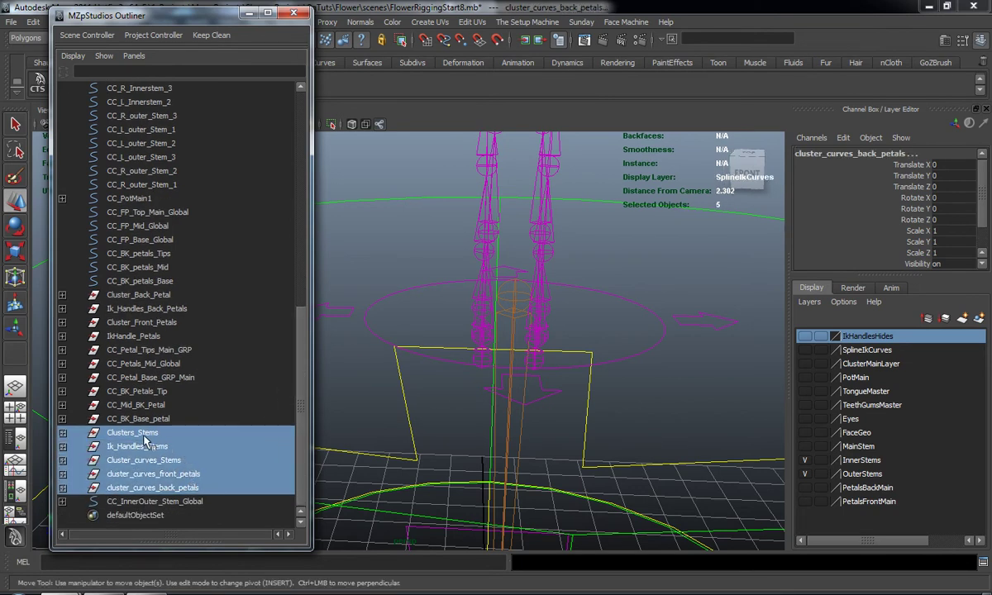
{"action": "left_click", "coordinate": [141, 433]}
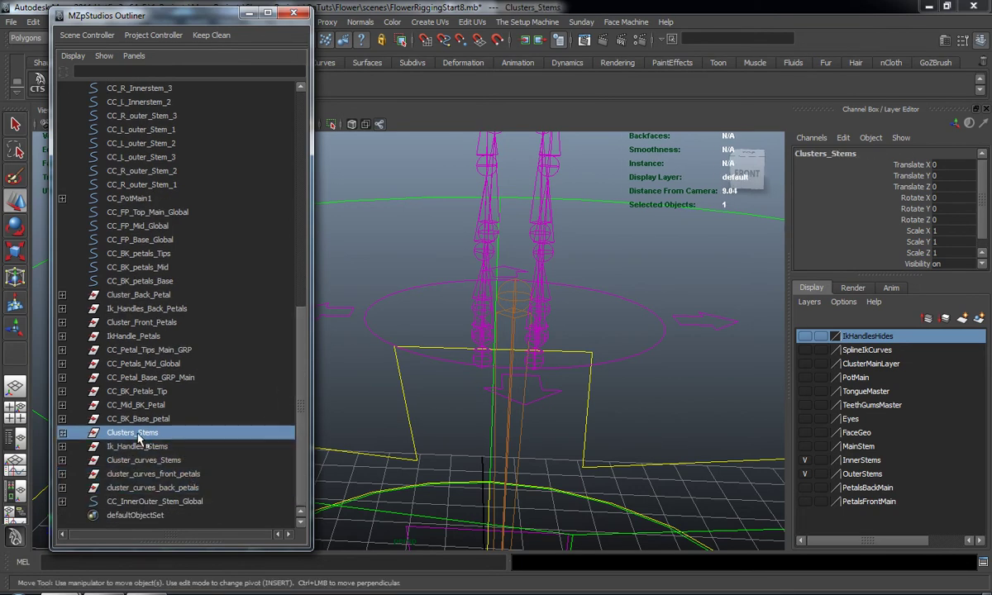
Step: Show the ClusterMainLayer layer and parent the Clusters_Stems group under CC_InnerOuter_Stem_Global
{"action": "left_click", "coordinate": [809, 365]}
{"action": "scroll", "coordinate": [496, 349], "scroll_direction": "down", "scroll_amount": 5}
{"action": "left_click_drag", "start_coordinate": [496, 350], "coordinate": [532, 323], "text": "alt"}
{"action": "middle_click_drag", "start_coordinate": [494, 479], "coordinate": [472, 310], "text": "alt"}
{"action": "scroll", "coordinate": [471, 310], "scroll_direction": "up", "scroll_amount": 5}
{"action": "left_click_drag", "start_coordinate": [472, 310], "coordinate": [520, 409], "text": "alt"}
{"action": "middle_click_drag", "start_coordinate": [520, 410], "coordinate": [451, 305], "text": "alt"}
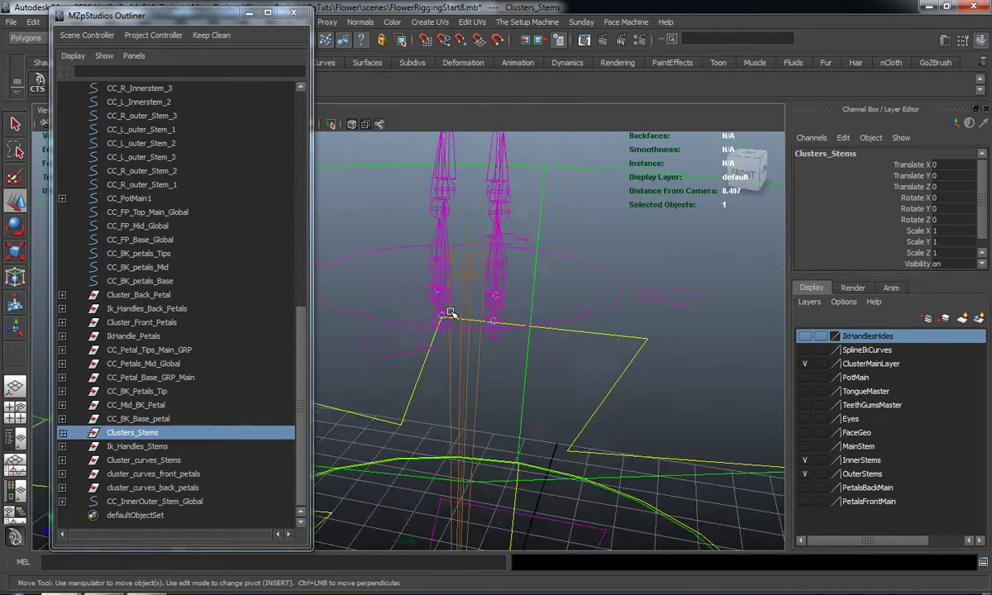
{"action": "scroll", "coordinate": [452, 306], "scroll_direction": "up", "scroll_amount": 3}
{"action": "left_click_drag", "start_coordinate": [451, 306], "coordinate": [457, 340], "text": "alt"}
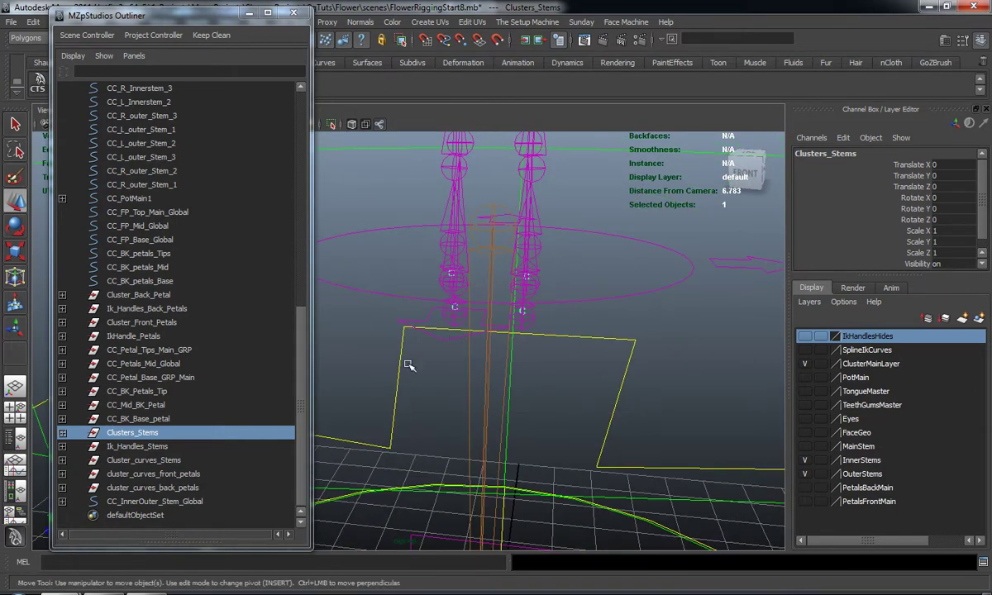
{"action": "left_click", "coordinate": [338, 261], "text": "shift"}
{"action": "key", "text": "p"}
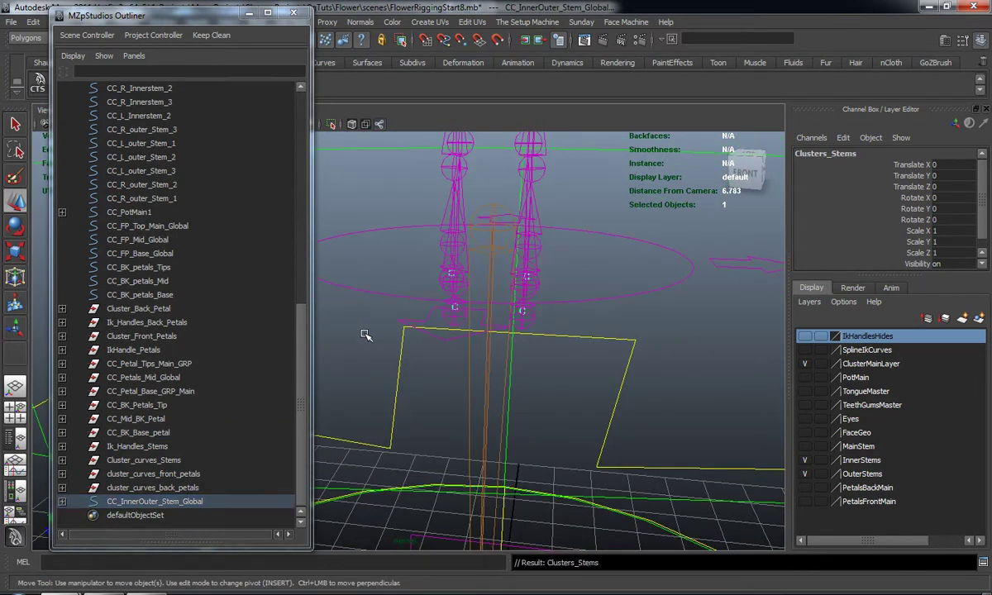
Step: Test how the joints and clusters follow by moving the global stem control, and undo the move
{"action": "left_click", "coordinate": [751, 339]}
{"action": "left_click", "coordinate": [651, 291]}
{"action": "mouse_move", "coordinate": [486, 258]}
{"action": "left_mouse_down"}
{"action": "mouse_move", "coordinate": [464, 267]}
{"action": "mouse_move", "coordinate": [477, 272]}
{"action": "left_mouse_up"}
{"action": "key", "text": "ctrl+z"}
{"action": "key", "text": "ctrl+z"}
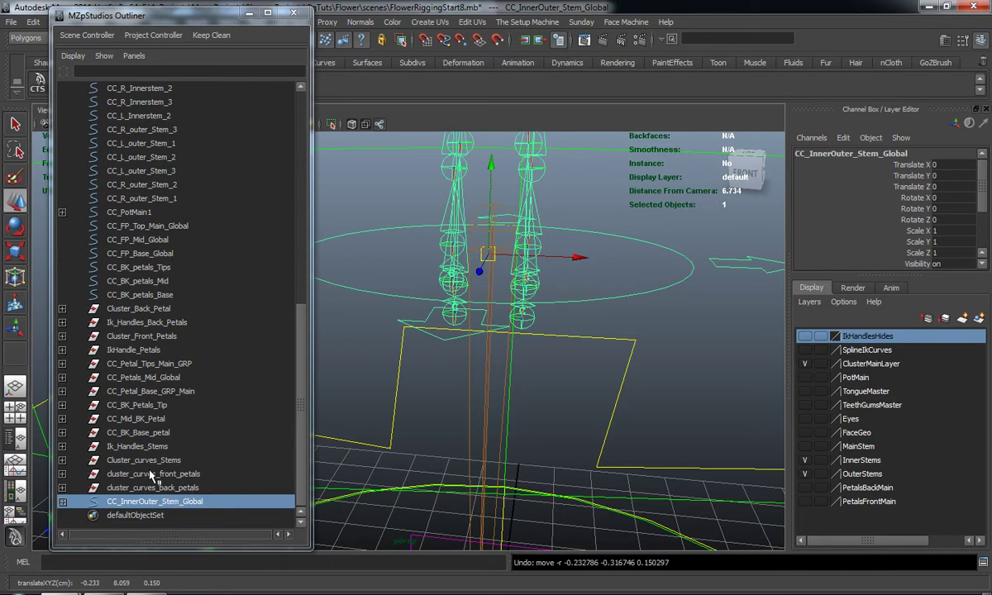
Step: Select the Cluster_curves_Stems group and show the SplineIkCurves layer to reveal the stem curves
{"action": "left_click", "coordinate": [143, 460]}
{"action": "scroll", "coordinate": [476, 339], "scroll_direction": "up", "scroll_amount": 5}
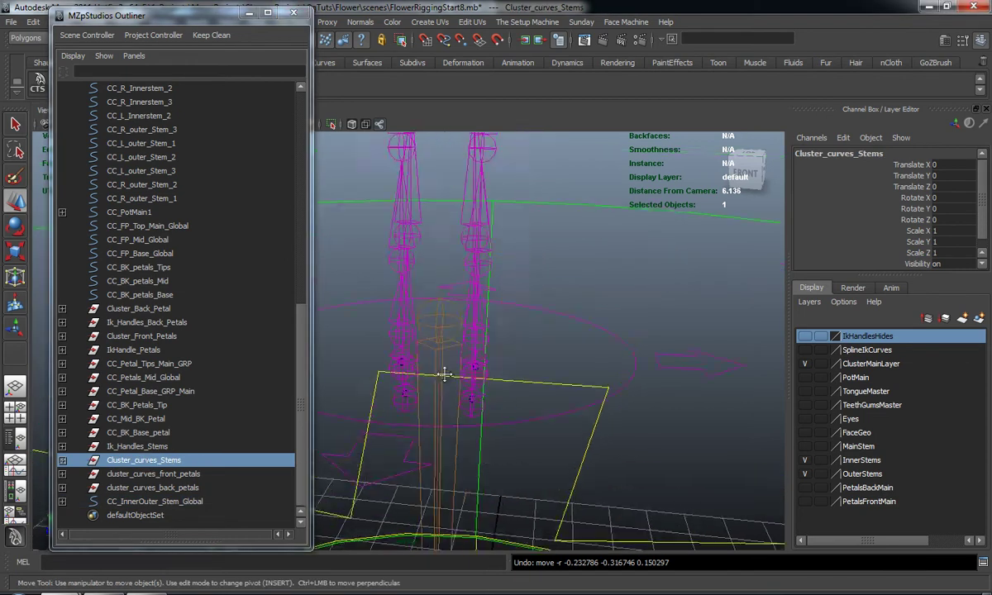
{"action": "scroll", "coordinate": [450, 390], "scroll_direction": "up", "scroll_amount": 3}
{"action": "left_click_drag", "start_coordinate": [465, 350], "coordinate": [327, 366], "text": "alt"}
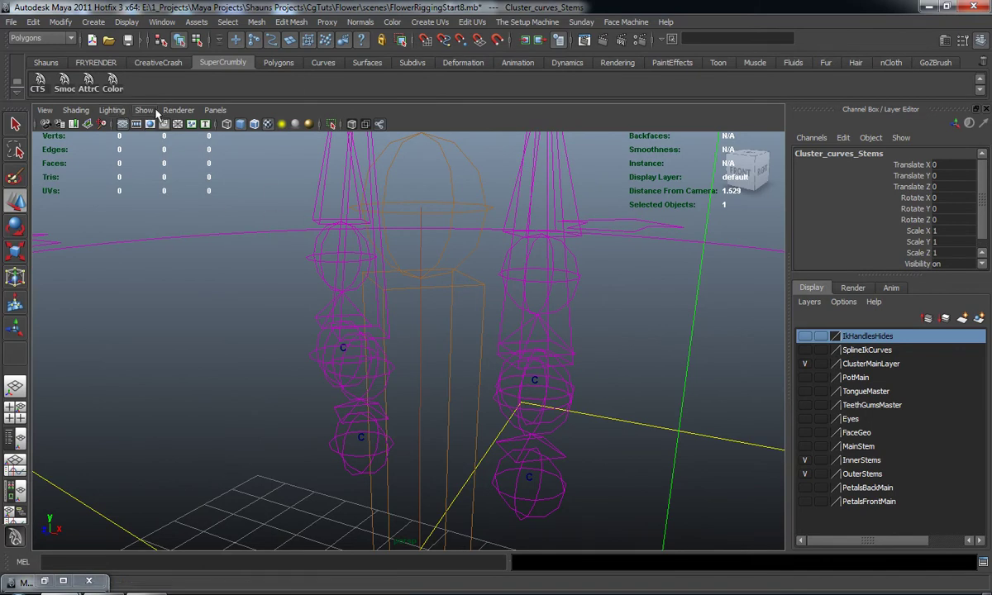
{"action": "left_click", "coordinate": [804, 349]}
{"action": "scroll", "coordinate": [507, 335], "scroll_direction": "up", "scroll_amount": 6}
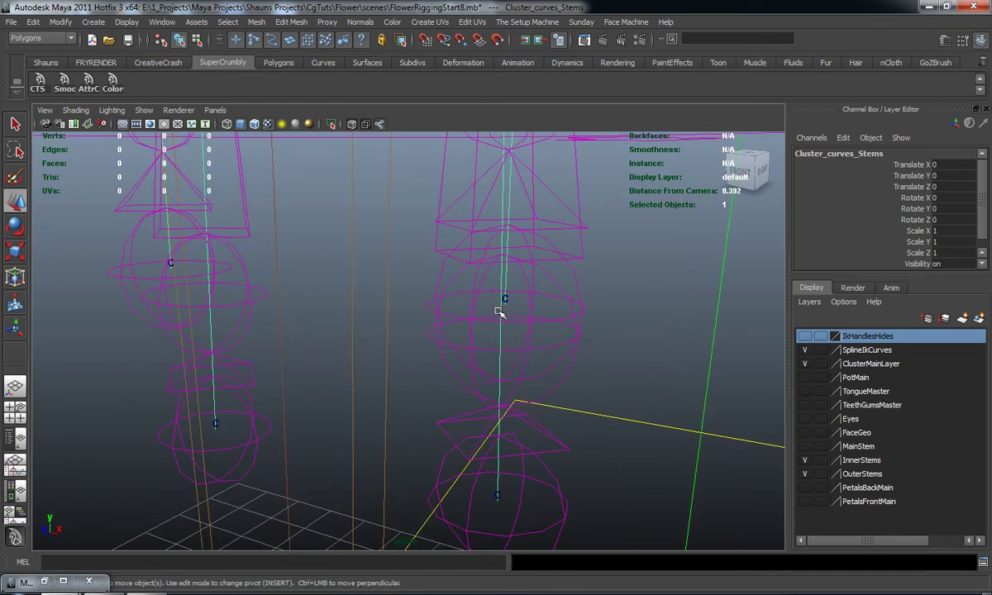
Step: Parent the Cluster_curves_Stems group under the global stem control
{"action": "scroll", "coordinate": [305, 357], "scroll_direction": "down", "scroll_amount": 12}
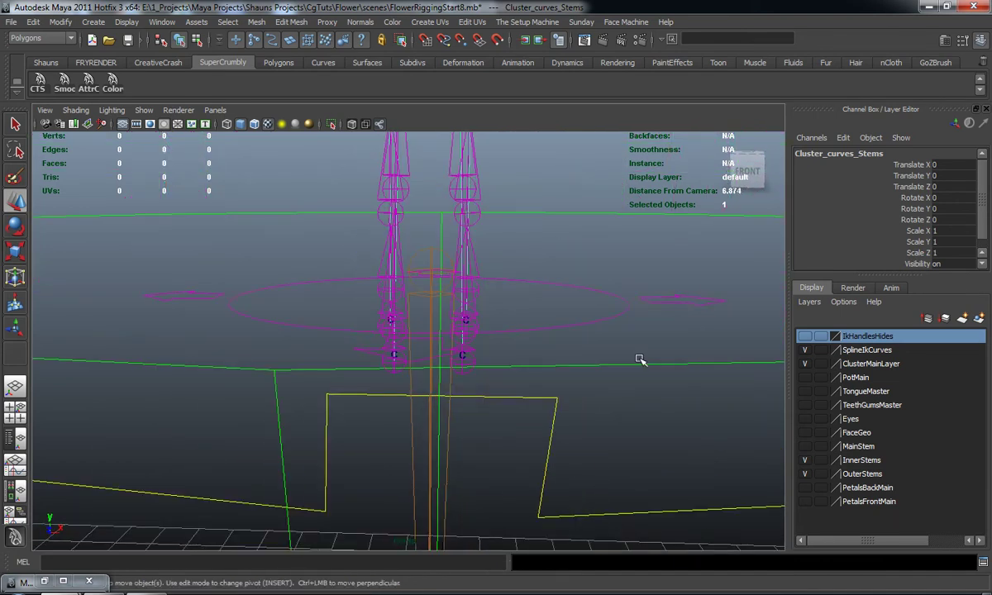
{"action": "left_click", "coordinate": [579, 324]}
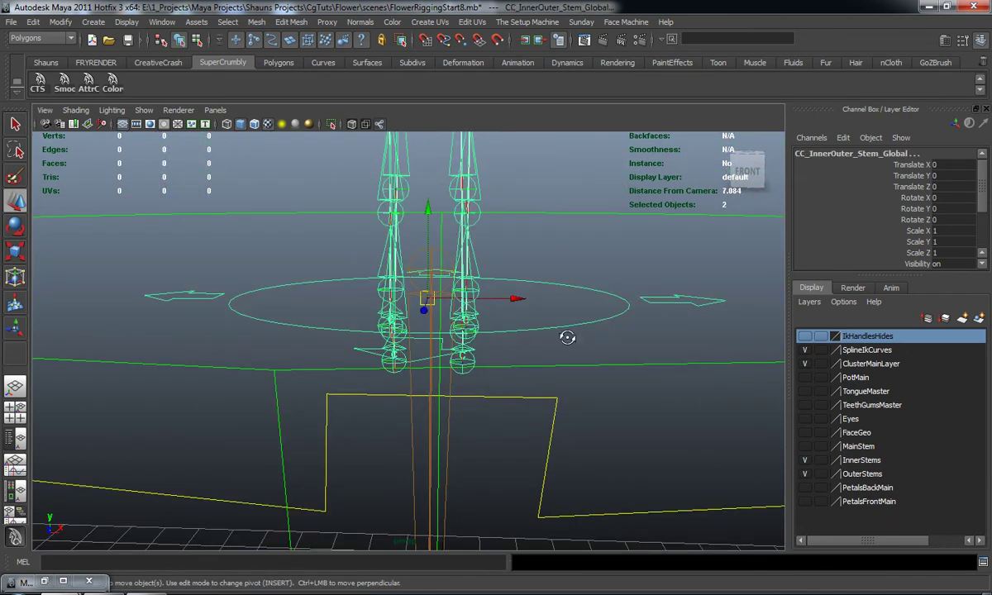
{"action": "left_click_drag", "start_coordinate": [569, 337], "coordinate": [606, 329], "text": "alt"}
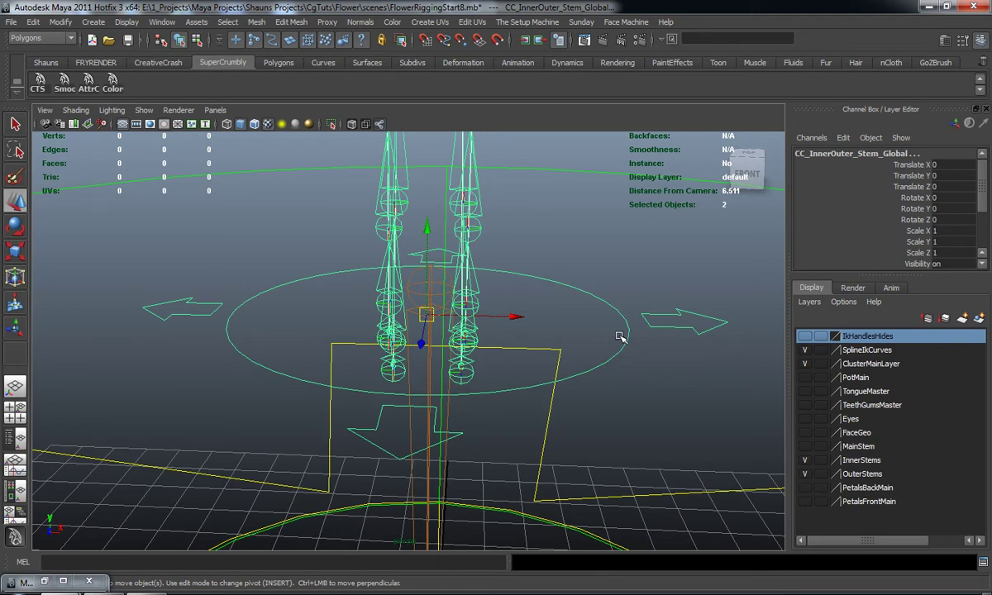
{"action": "key", "text": "p"}
Step: Select the global stem control alone, test-move it around the stem base, and undo each move
{"action": "left_click", "coordinate": [610, 341]}
{"action": "left_click", "coordinate": [468, 394]}
{"action": "scroll", "coordinate": [468, 394], "scroll_direction": "down", "scroll_amount": 3}
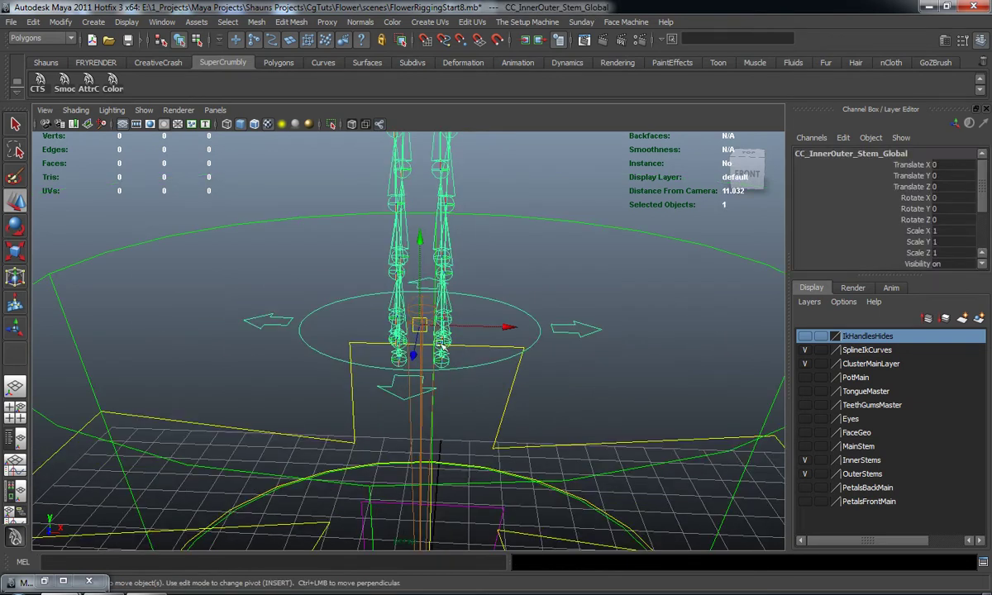
{"action": "left_click_drag", "start_coordinate": [441, 345], "coordinate": [439, 410]}
{"action": "scroll", "coordinate": [412, 382], "scroll_direction": "down", "scroll_amount": 7}
{"action": "key", "text": "ctrl+z"}
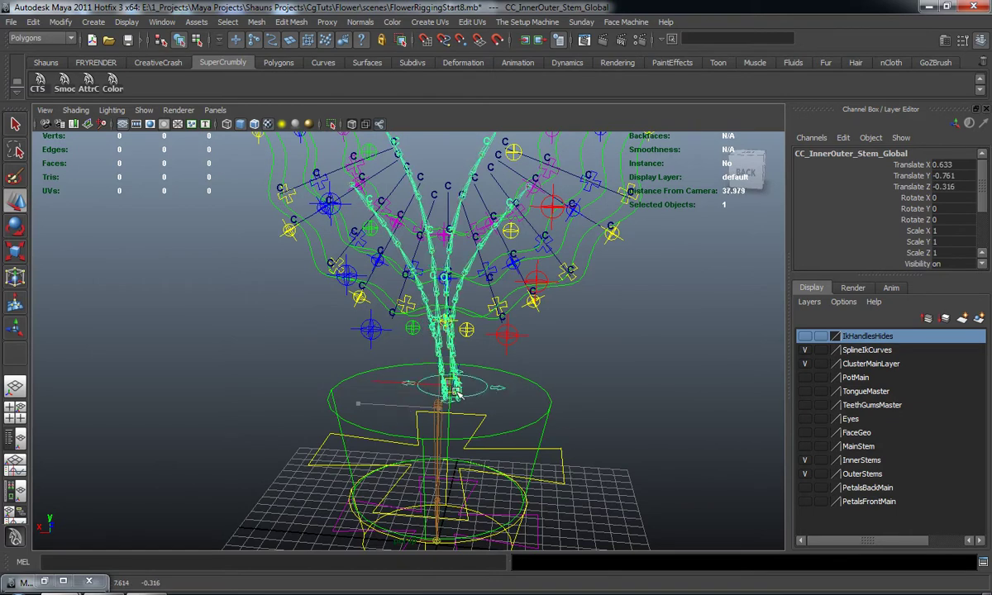
{"action": "left_click_drag", "start_coordinate": [424, 383], "coordinate": [433, 404]}
{"action": "key", "text": "z"}
Step: Check from behind how the stems bend by moving the global stem control sideways and upward, undoing both moves
{"action": "middle_click_drag", "start_coordinate": [370, 392], "coordinate": [361, 341], "text": "alt"}
{"action": "right_click_drag", "start_coordinate": [361, 341], "coordinate": [356, 388], "text": "alt"}
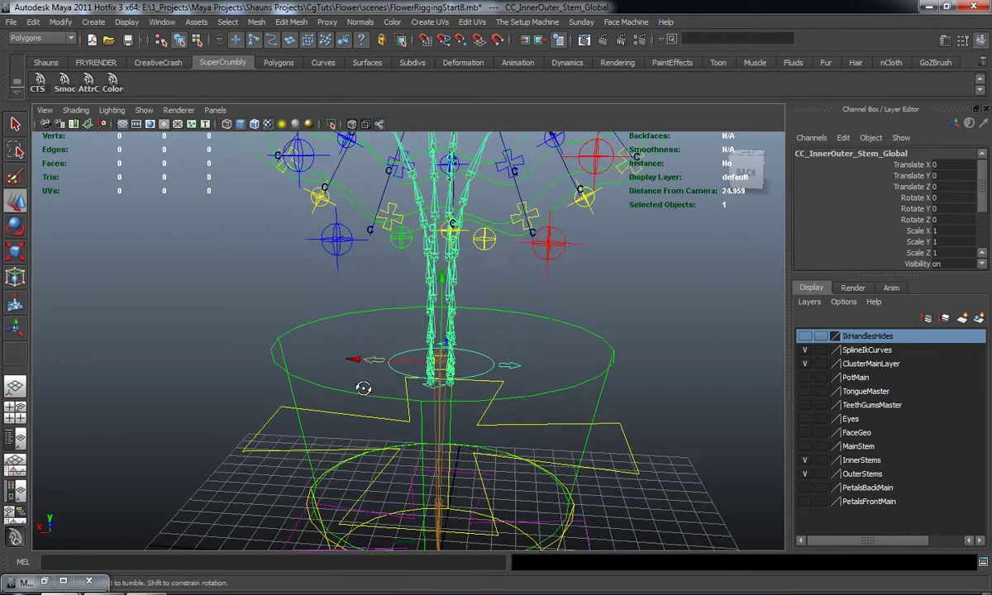
{"action": "left_click_drag", "start_coordinate": [422, 378], "coordinate": [332, 393], "text": "alt"}
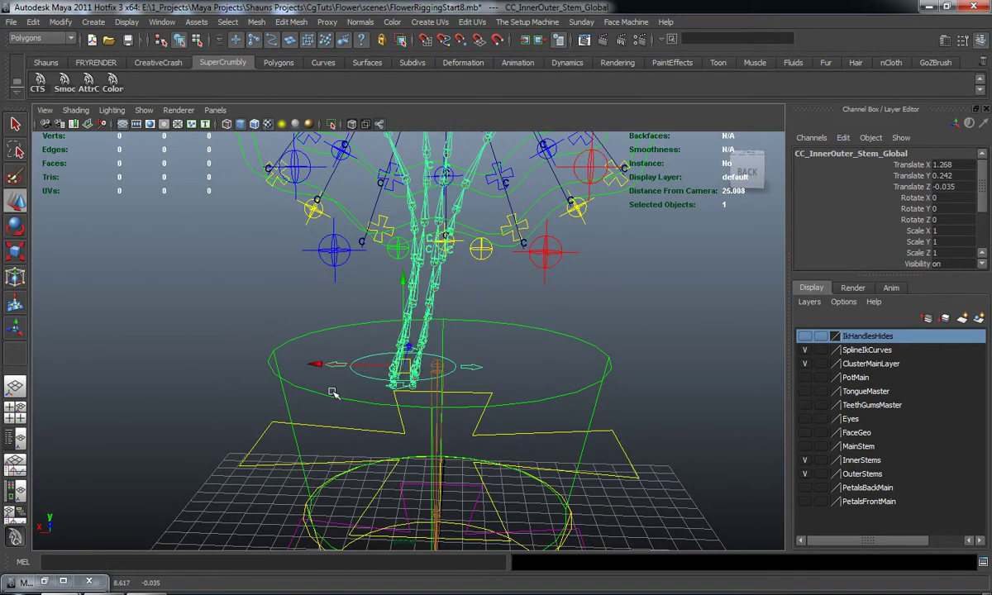
{"action": "key", "text": "ctrl+z"}
{"action": "middle_click_drag", "start_coordinate": [430, 368], "coordinate": [430, 391], "text": "alt"}
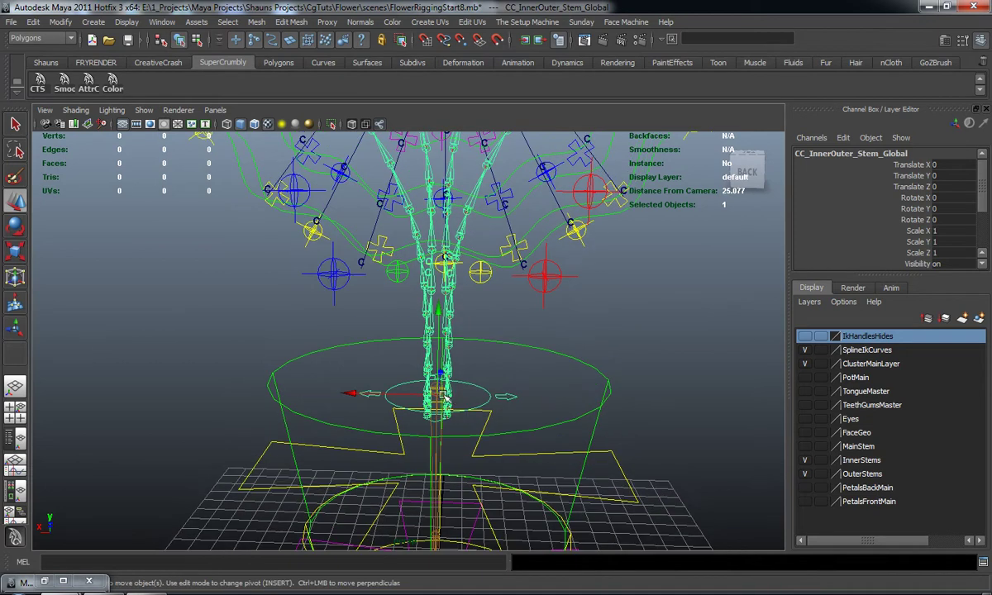
{"action": "left_click_drag", "start_coordinate": [444, 401], "coordinate": [432, 367]}
{"action": "key", "text": "ctrl+z"}
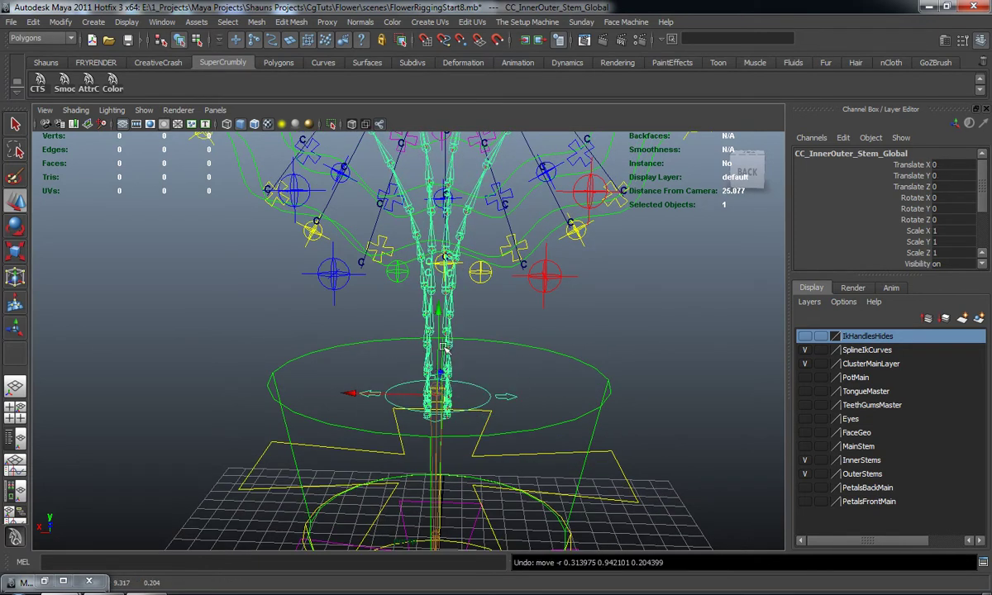
{"action": "middle_click_drag", "start_coordinate": [440, 340], "coordinate": [434, 360], "text": "alt"}
{"action": "left_click_drag", "start_coordinate": [409, 351], "coordinate": [407, 362], "text": "alt"}
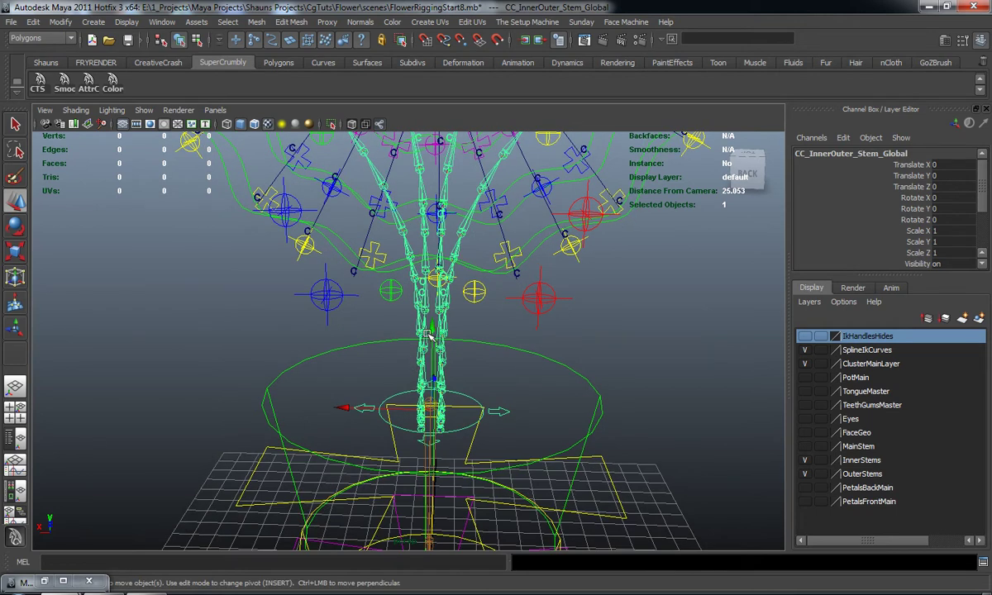
Step: Examine the lower stem joints and the global stem control at the stem base from several angles and distances
{"action": "middle_click_drag", "start_coordinate": [334, 343], "coordinate": [331, 318], "text": "alt"}
{"action": "left_click_drag", "start_coordinate": [332, 323], "coordinate": [362, 319], "text": "alt"}
{"action": "middle_click_drag", "start_coordinate": [388, 328], "coordinate": [374, 353], "text": "alt"}
{"action": "left_click_drag", "start_coordinate": [415, 352], "coordinate": [433, 352], "text": "alt"}
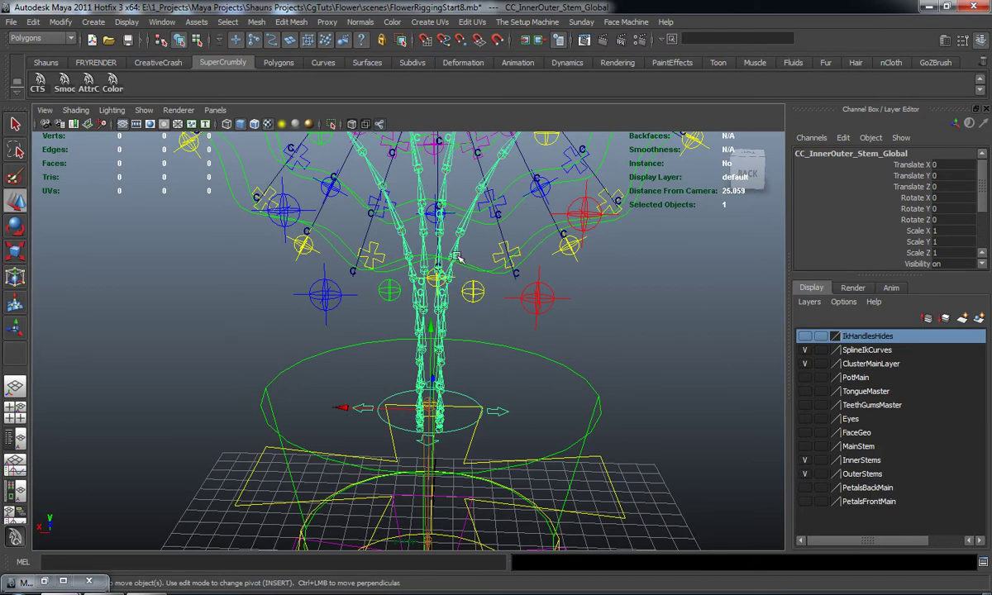
{"action": "mouse_move", "coordinate": [403, 393]}
{"action": "left_mouse_down", "text": "alt"}
{"action": "mouse_move", "coordinate": [420, 396]}
{"action": "mouse_move", "coordinate": [419, 413]}
{"action": "mouse_move", "coordinate": [407, 410]}
{"action": "mouse_move", "coordinate": [419, 399]}
{"action": "mouse_move", "coordinate": [384, 392]}
{"action": "left_mouse_up", "text": "alt"}
{"action": "key", "text": "ctrl+z"}
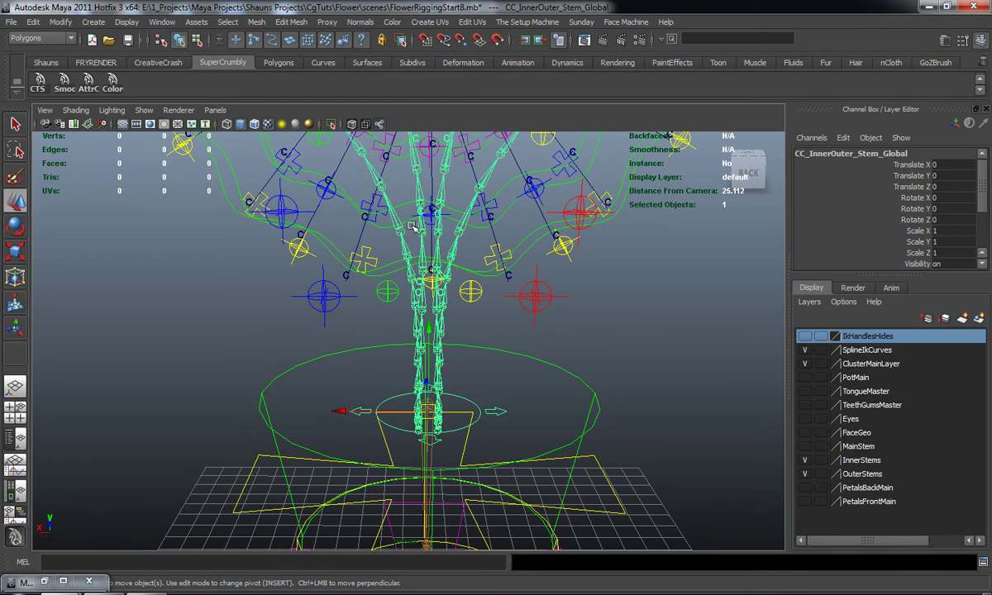
{"action": "left_click_drag", "start_coordinate": [414, 207], "coordinate": [455, 367], "text": "alt"}
{"action": "middle_click_drag", "start_coordinate": [455, 367], "coordinate": [424, 339], "text": "alt"}
{"action": "right_click_drag", "start_coordinate": [425, 339], "coordinate": [401, 197], "text": "alt"}
{"action": "middle_click_drag", "start_coordinate": [401, 197], "coordinate": [430, 229], "text": "alt"}
{"action": "left_click_drag", "start_coordinate": [411, 399], "coordinate": [381, 314], "text": "alt"}
{"action": "middle_click_drag", "start_coordinate": [394, 342], "coordinate": [389, 337], "text": "alt"}
{"action": "right_click_drag", "start_coordinate": [389, 336], "coordinate": [381, 369], "text": "alt"}
{"action": "left_click_drag", "start_coordinate": [381, 370], "coordinate": [409, 373], "text": "alt"}
{"action": "right_click_drag", "start_coordinate": [355, 338], "coordinate": [372, 369], "text": "alt"}
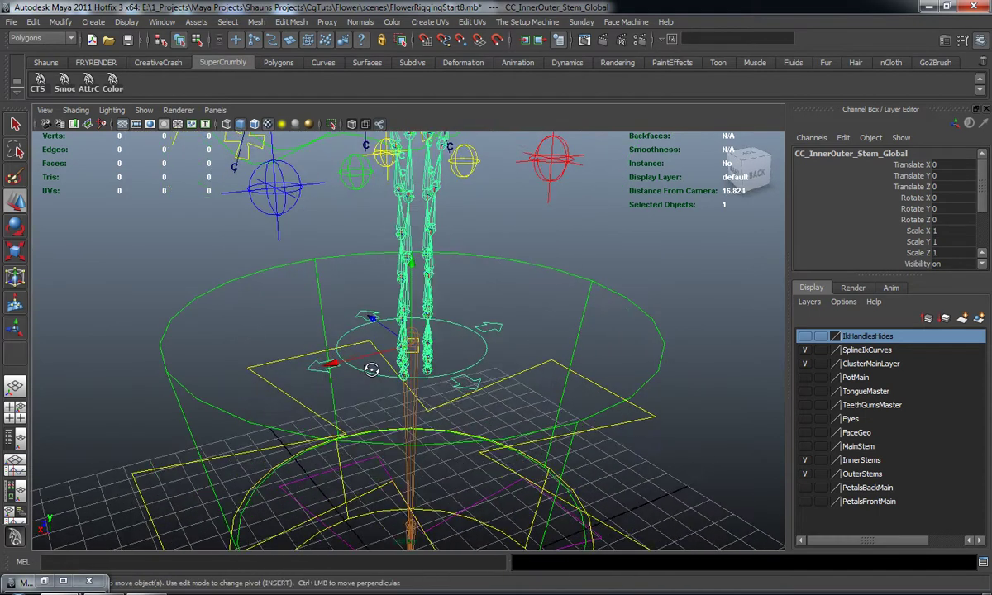
{"action": "left_click_drag", "start_coordinate": [372, 369], "coordinate": [435, 337], "text": "alt"}
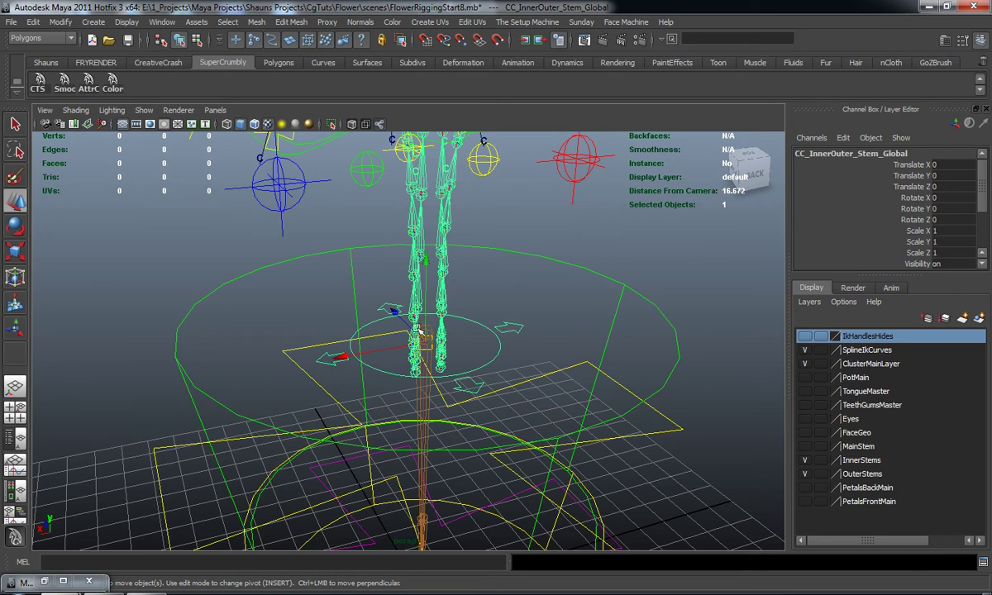
{"action": "left_click_drag", "start_coordinate": [404, 344], "coordinate": [459, 341], "text": "alt"}
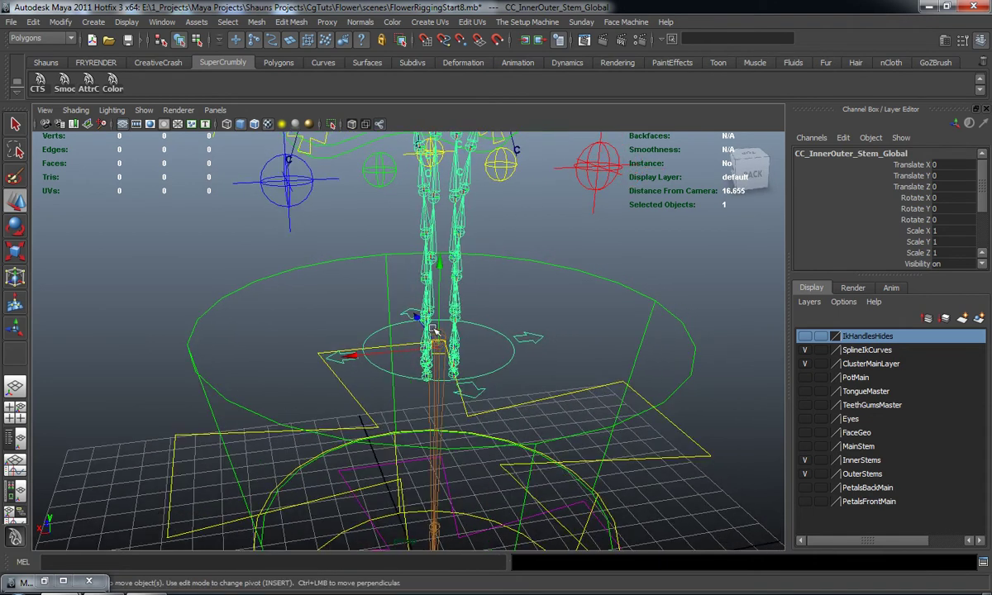
Step: Bring up the Outliner and select the lowest right outer stem control to locate the stem controls in the list
{"action": "left_click", "coordinate": [65, 581]}
{"action": "left_click_drag", "start_coordinate": [195, 16], "coordinate": [210, 11]}
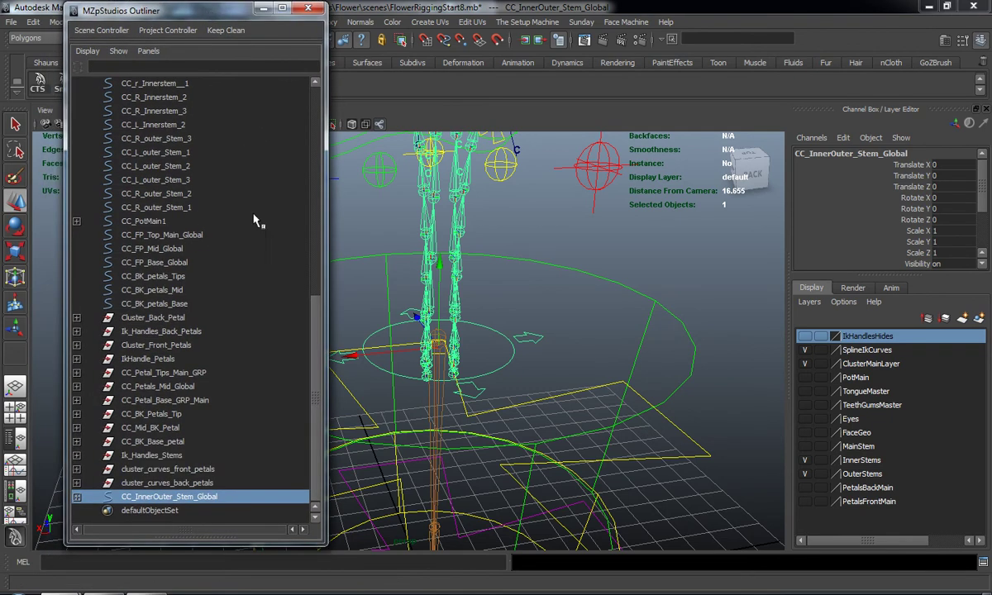
{"action": "middle_click_drag", "start_coordinate": [494, 369], "coordinate": [562, 465], "text": "alt"}
{"action": "right_click_drag", "start_coordinate": [562, 465], "coordinate": [454, 369], "text": "alt"}
{"action": "left_click", "coordinate": [546, 302]}
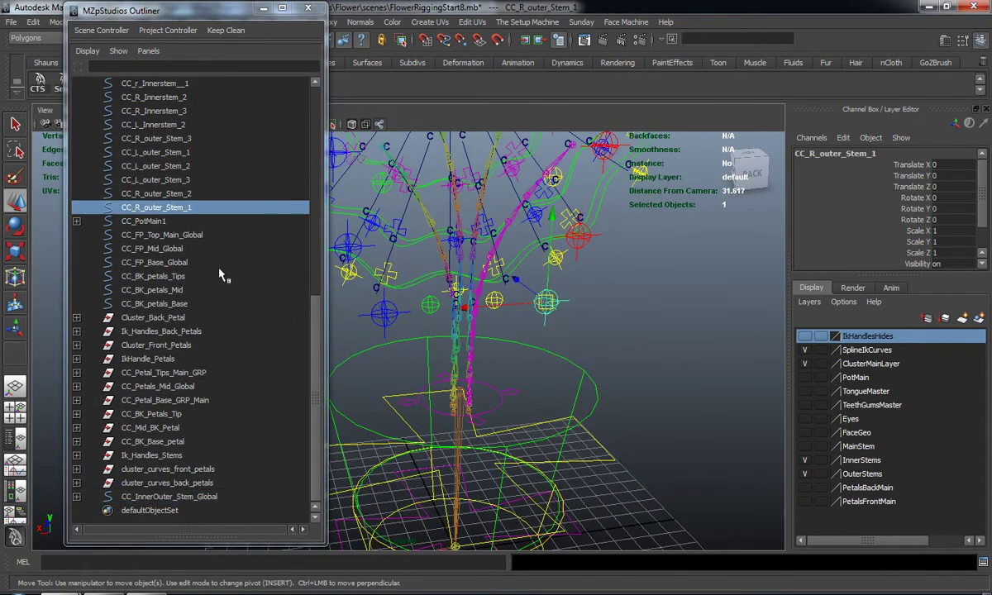
{"action": "middle_click_drag", "start_coordinate": [474, 317], "coordinate": [514, 374], "text": "alt"}
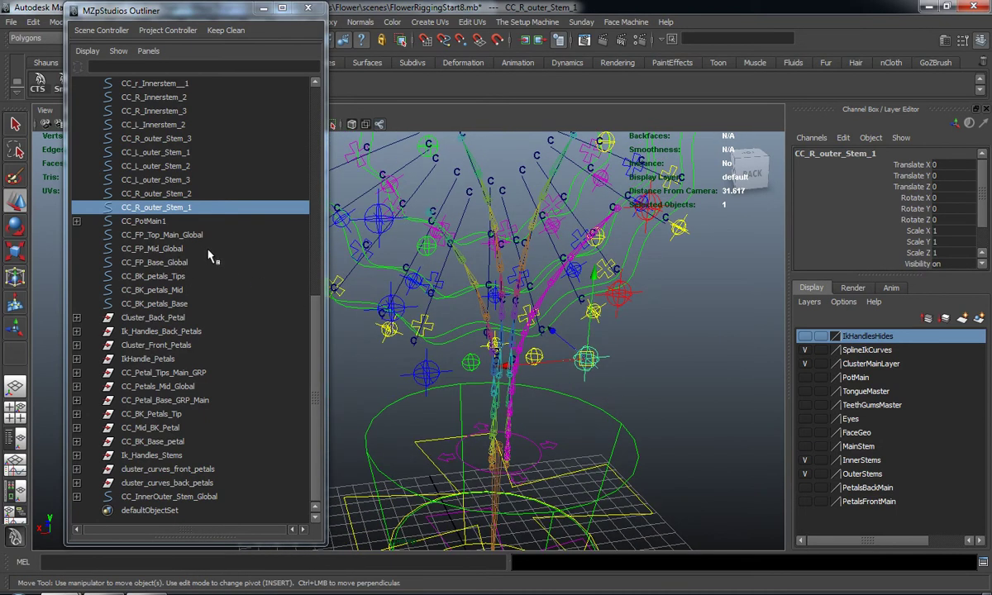
{"action": "scroll", "coordinate": [211, 260], "scroll_direction": "up", "scroll_amount": 5}
Step: Select the six inner stem controls, from CC_L_Innerstem_1 through CC_L_Innerstem_2, in the Outliner
{"action": "left_click", "coordinate": [178, 277]}
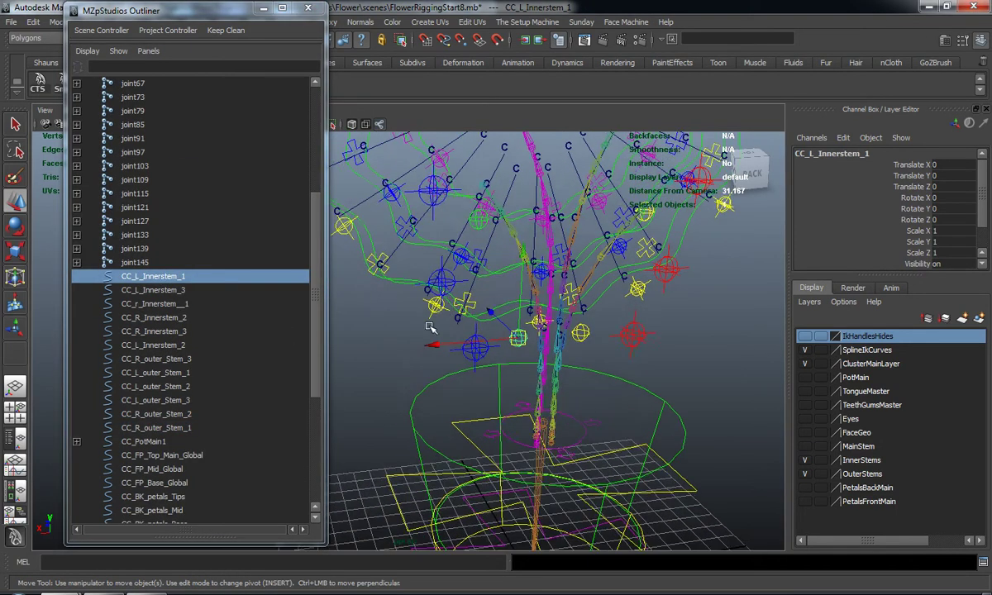
{"action": "left_click", "coordinate": [176, 291], "text": "ctrl"}
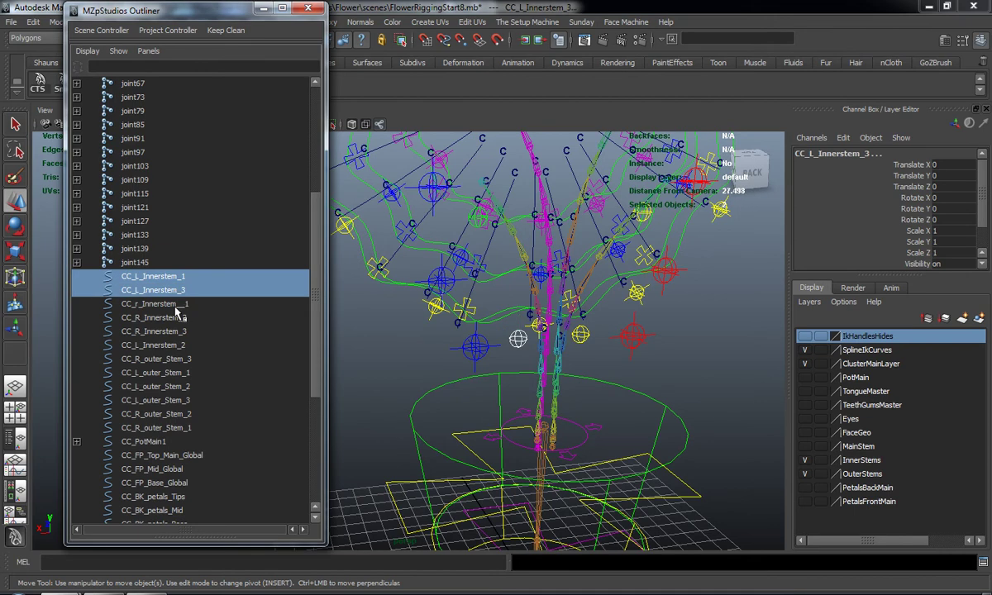
{"action": "left_click", "coordinate": [177, 305], "text": "ctrl"}
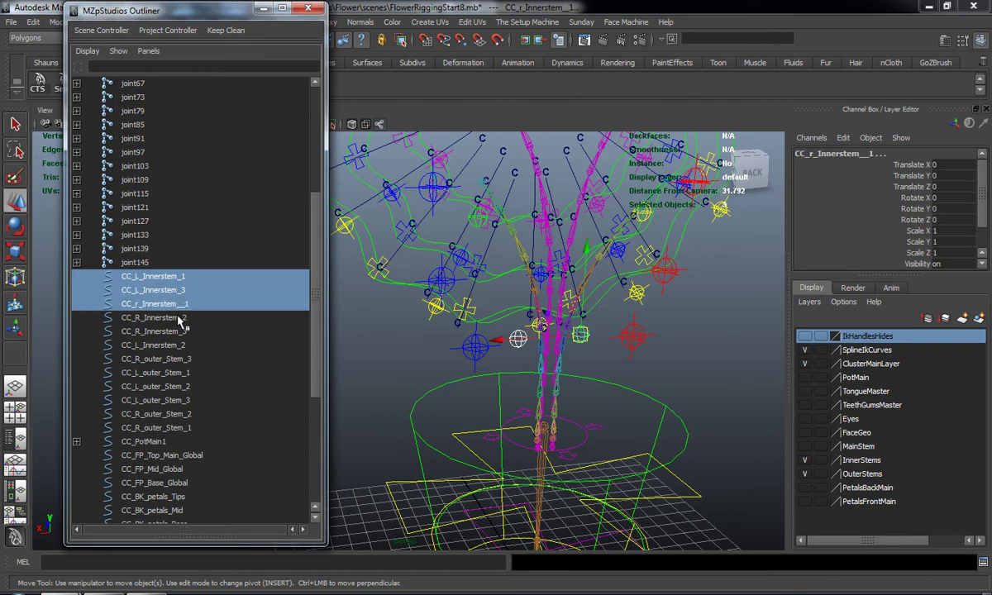
{"action": "left_click", "coordinate": [178, 318], "text": "ctrl"}
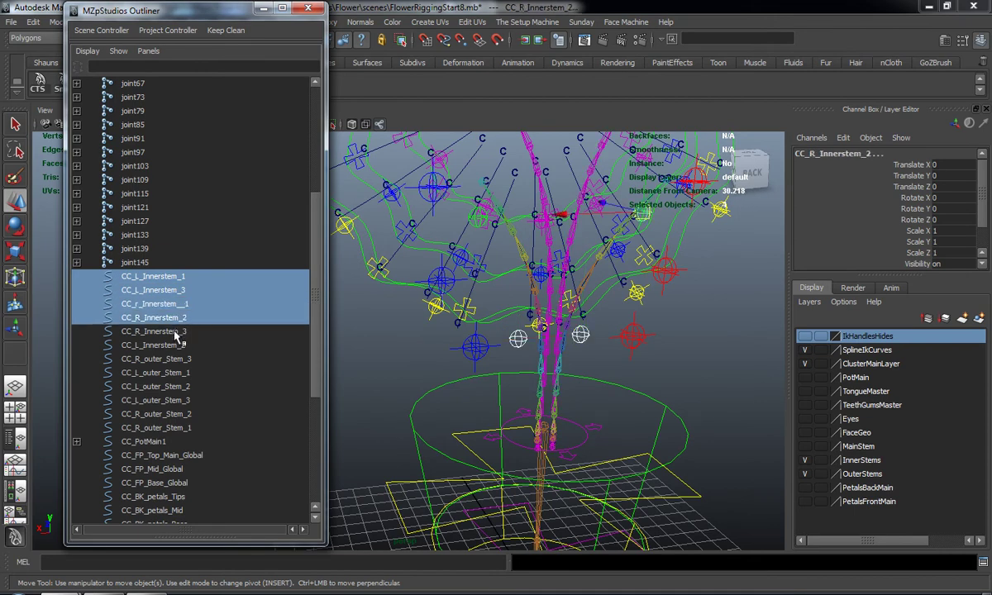
{"action": "left_click", "coordinate": [175, 332], "text": "ctrl"}
{"action": "left_click", "coordinate": [175, 346], "text": "ctrl"}
Step: Add the six outer stem controls to the selection and group all twelve stem controls together
{"action": "left_click", "coordinate": [175, 358], "text": "ctrl"}
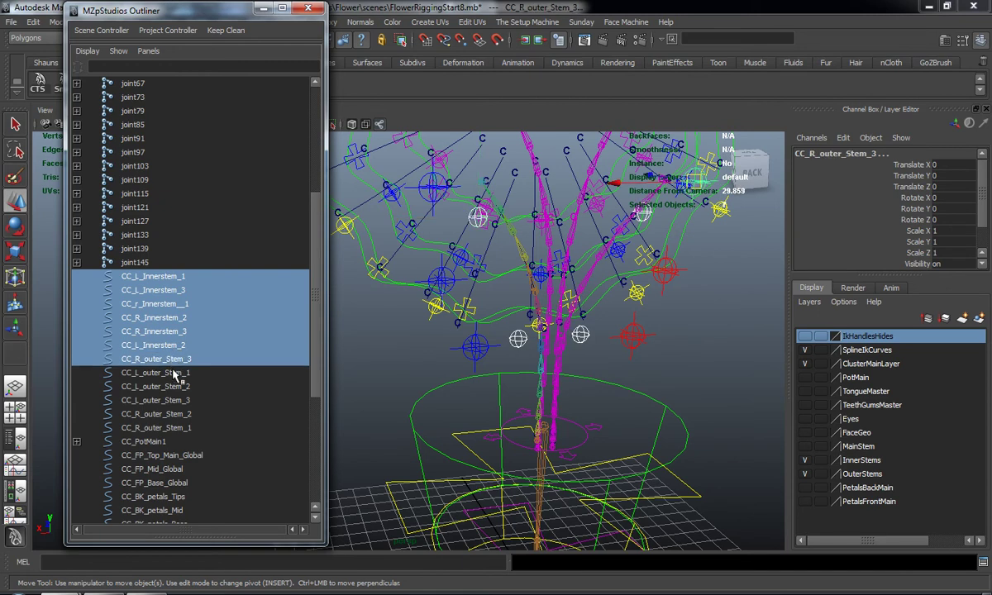
{"action": "left_click", "coordinate": [173, 373], "text": "ctrl"}
{"action": "left_click", "coordinate": [174, 387], "text": "ctrl"}
{"action": "left_click", "coordinate": [174, 400], "text": "ctrl"}
{"action": "left_click", "coordinate": [175, 413], "text": "ctrl"}
{"action": "left_click", "coordinate": [188, 428], "text": "ctrl"}
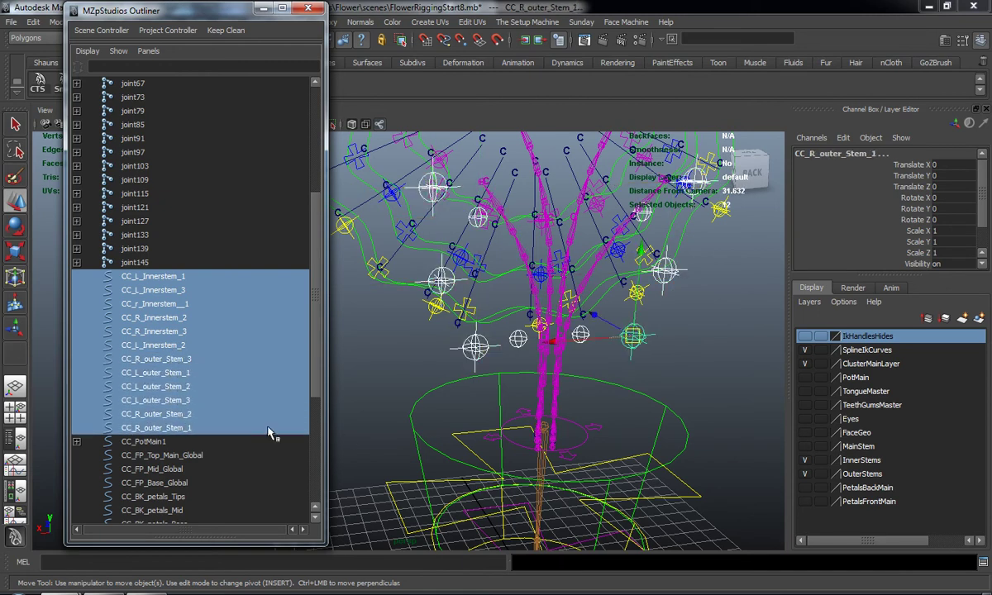
{"action": "left_click_drag", "start_coordinate": [316, 376], "coordinate": [316, 389]}
{"action": "left_click_drag", "start_coordinate": [557, 356], "coordinate": [524, 364], "text": "alt"}
{"action": "middle_click_drag", "start_coordinate": [524, 363], "coordinate": [514, 335], "text": "alt"}
{"action": "left_click_drag", "start_coordinate": [514, 335], "coordinate": [496, 299], "text": "alt"}
{"action": "middle_click_drag", "start_coordinate": [496, 299], "coordinate": [488, 332], "text": "alt"}
{"action": "key", "text": "ctrl+g"}
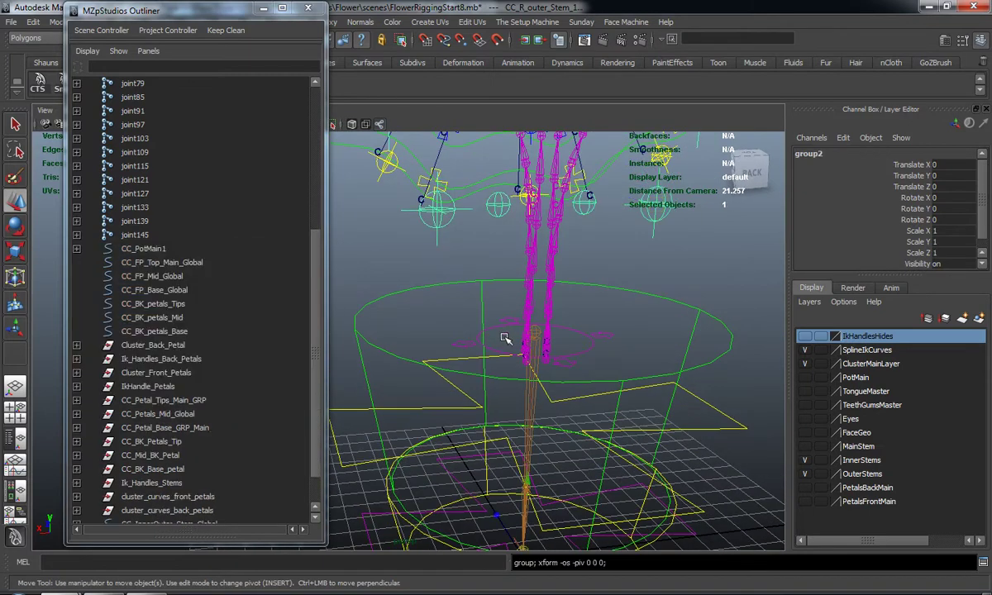
Step: Center the pivot of the new stem controls group
{"action": "left_click_drag", "start_coordinate": [163, 6], "coordinate": [174, 134]}
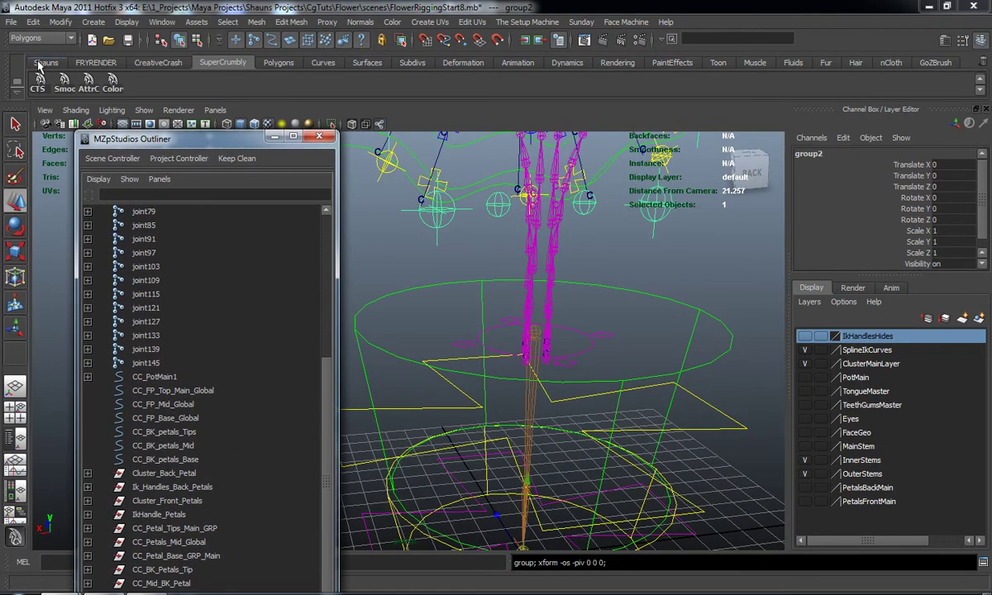
{"action": "left_click", "coordinate": [45, 62]}
{"action": "left_click", "coordinate": [579, 83]}
{"action": "scroll", "coordinate": [587, 219], "scroll_direction": "down", "scroll_amount": 5}
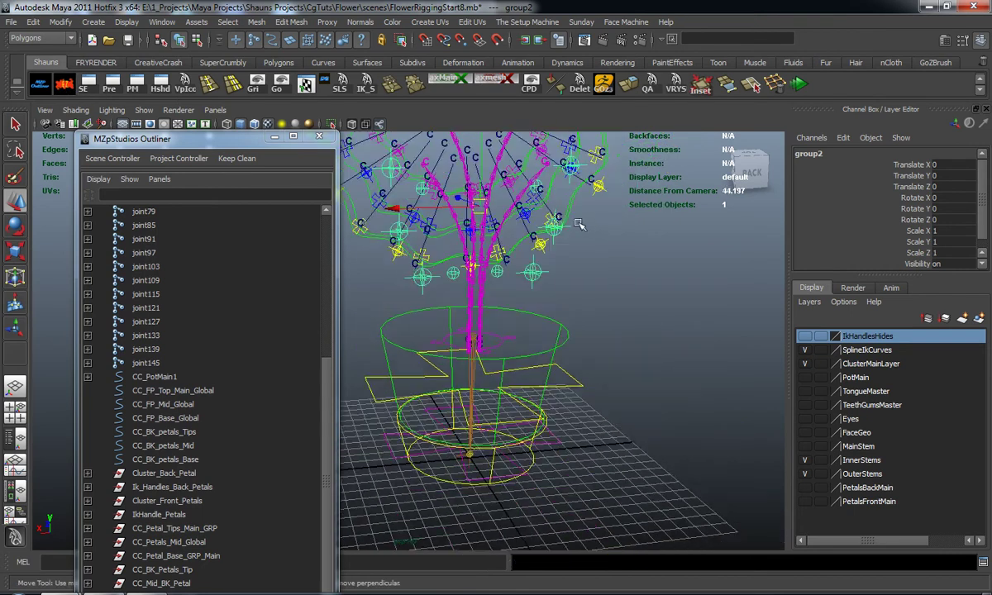
{"action": "middle_click_drag", "start_coordinate": [579, 233], "coordinate": [568, 321], "text": "alt"}
{"action": "left_click_drag", "start_coordinate": [519, 322], "coordinate": [575, 310], "text": "alt"}
Step: Rename the stem controls group as CC_InnerOuter_Stem_Manip
{"action": "double_click", "coordinate": [835, 154]}
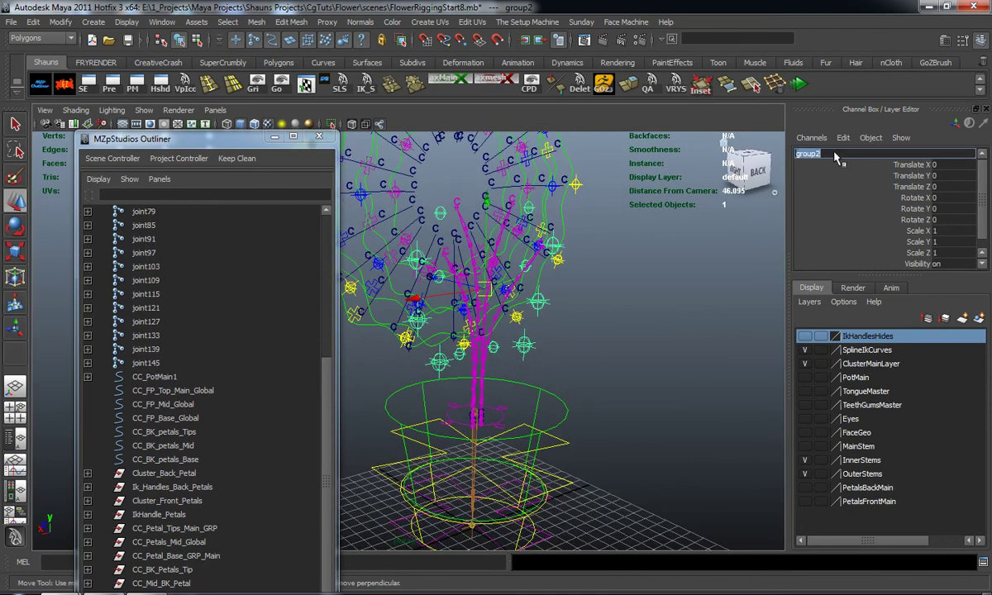
{"action": "type", "text": "C"}
{"action": "key", "text": "Return"}
{"action": "left_click_drag", "start_coordinate": [428, 316], "coordinate": [384, 314], "text": "alt"}
{"action": "key", "text": "ctrl+z"}
Step: Parent the CC_InnerOuter_Stem_Manip group under CC_InnerOuter_Stem_Global and select the global control alone
{"action": "middle_click_drag", "start_coordinate": [514, 418], "coordinate": [492, 335], "text": "alt"}
{"action": "scroll", "coordinate": [490, 324], "scroll_direction": "up", "scroll_amount": 5}
{"action": "left_click_drag", "start_coordinate": [219, 137], "coordinate": [199, 60]}
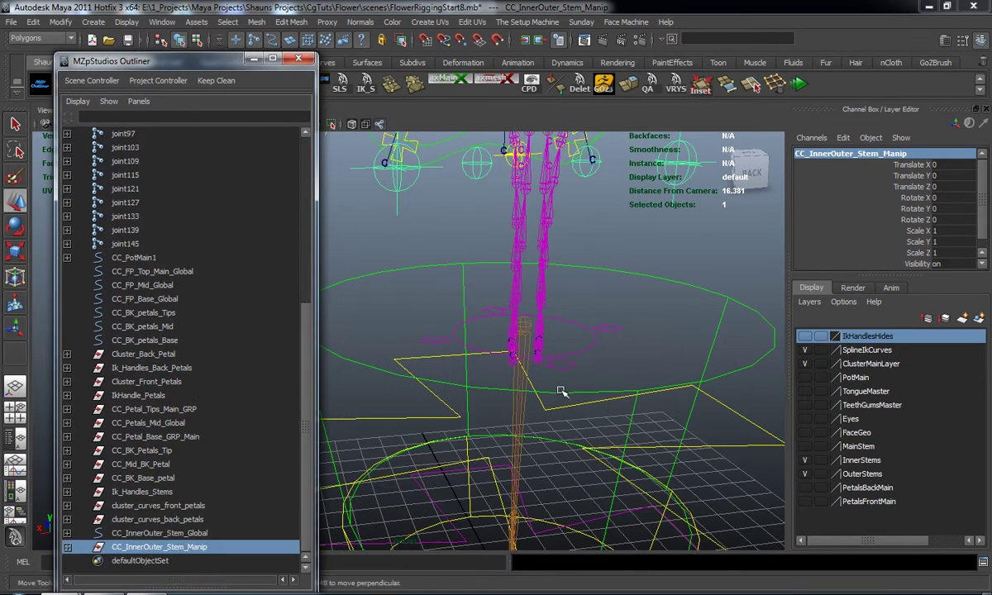
{"action": "left_click", "coordinate": [588, 329], "text": "shift"}
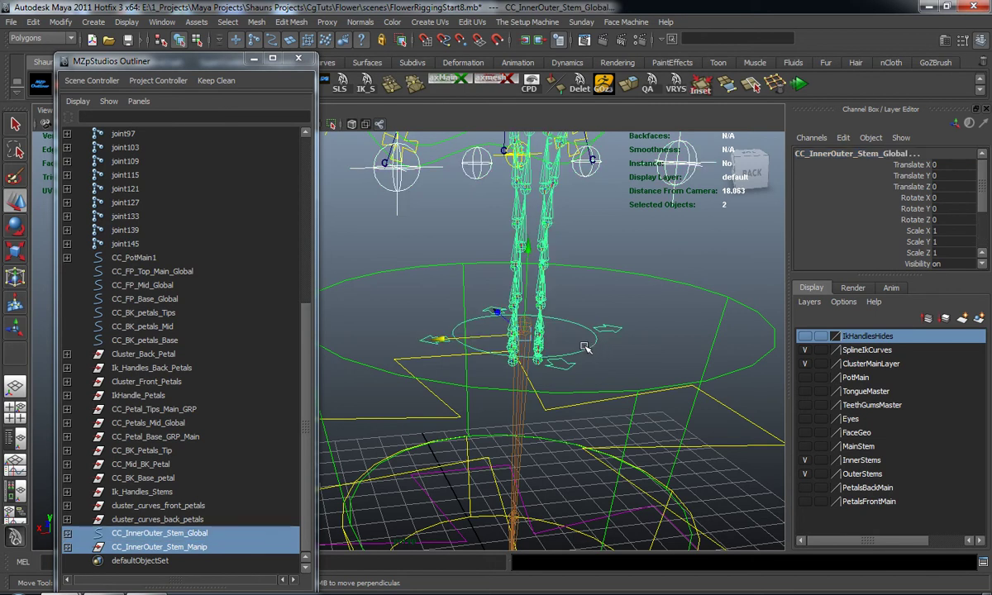
{"action": "key", "text": "p"}
{"action": "left_click", "coordinate": [588, 344]}
Step: Move the Outliner out of the way and examine the selected stem hierarchy from the back, side and front
{"action": "right_click_drag", "start_coordinate": [550, 347], "coordinate": [509, 344], "text": "alt"}
{"action": "middle_click_drag", "start_coordinate": [509, 343], "coordinate": [511, 405], "text": "alt"}
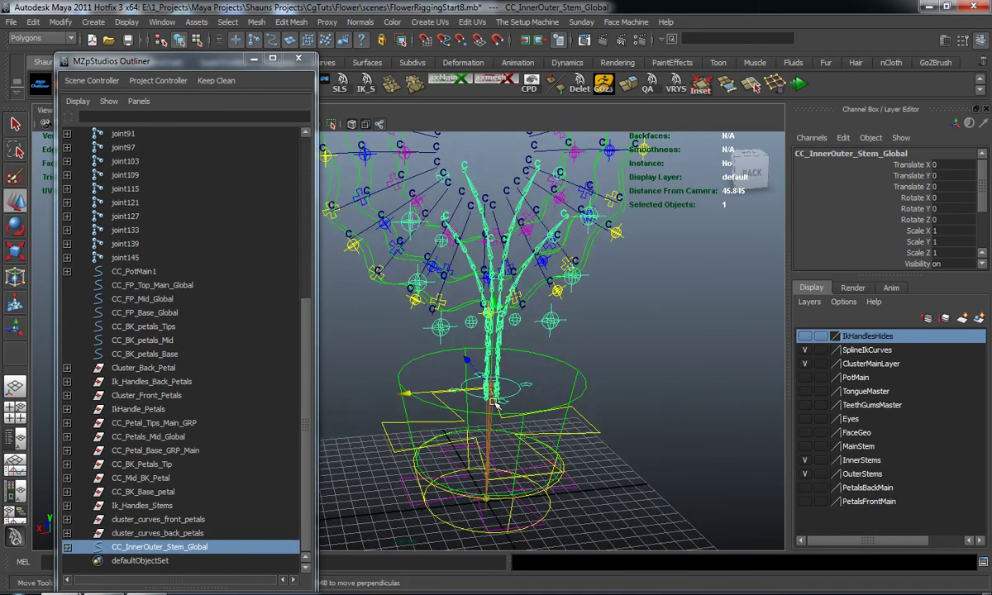
{"action": "left_click_drag", "start_coordinate": [511, 405], "coordinate": [608, 420], "text": "alt"}
{"action": "left_click_drag", "start_coordinate": [242, 61], "coordinate": [991, 136]}
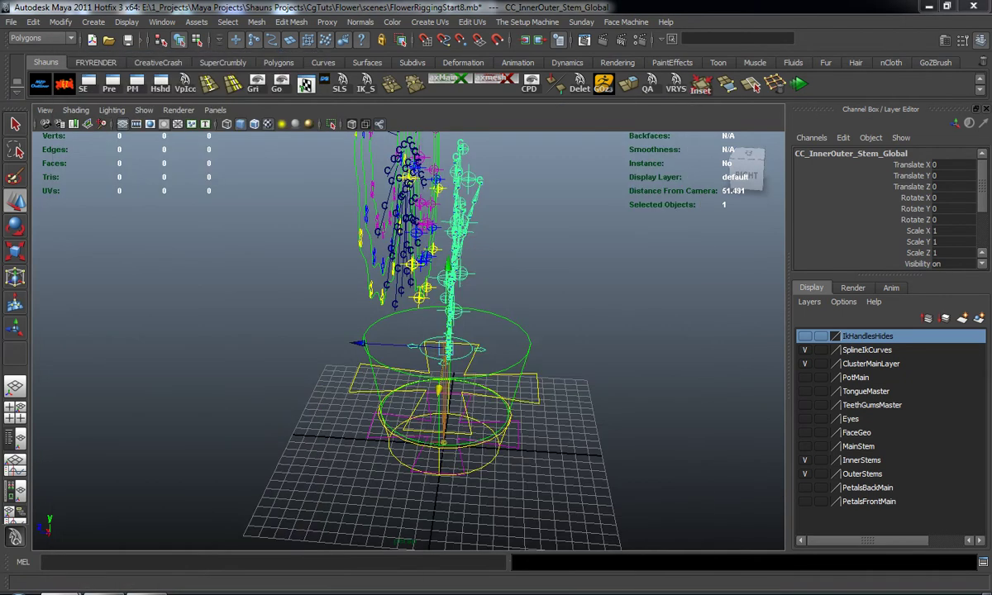
{"action": "left_click_drag", "start_coordinate": [480, 269], "coordinate": [565, 261], "text": "alt"}
{"action": "right_click_drag", "start_coordinate": [330, 318], "coordinate": [394, 330], "text": "alt"}
{"action": "left_click_drag", "start_coordinate": [394, 330], "coordinate": [475, 303], "text": "alt"}
{"action": "middle_click_drag", "start_coordinate": [475, 302], "coordinate": [487, 310], "text": "alt"}
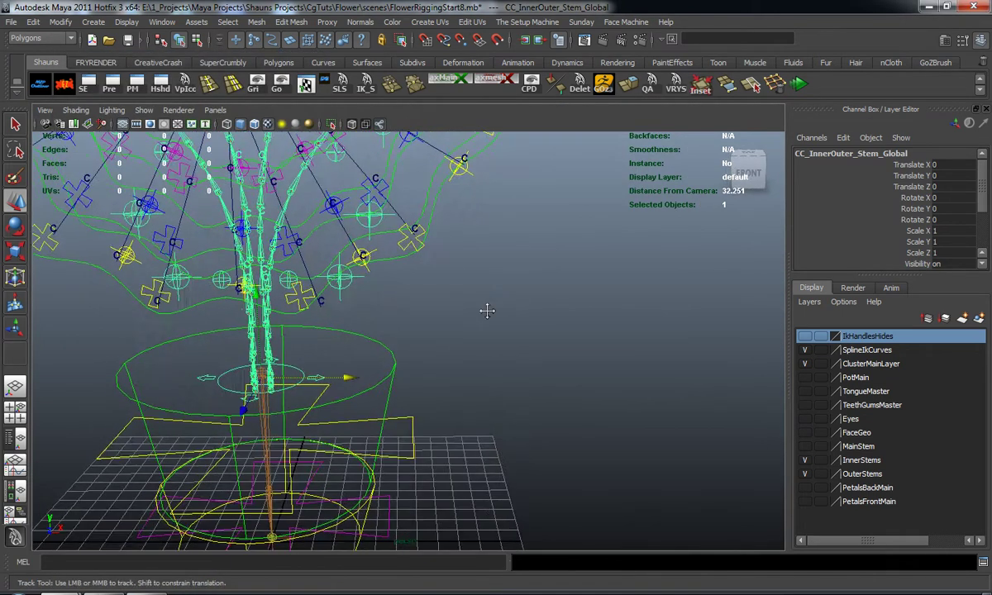
{"action": "middle_click_drag", "start_coordinate": [388, 312], "coordinate": [476, 312], "text": "alt"}
Step: Show polygons and hide joints in the viewport so the stem geometry is displayed without its skeleton
{"action": "left_click", "coordinate": [144, 110]}
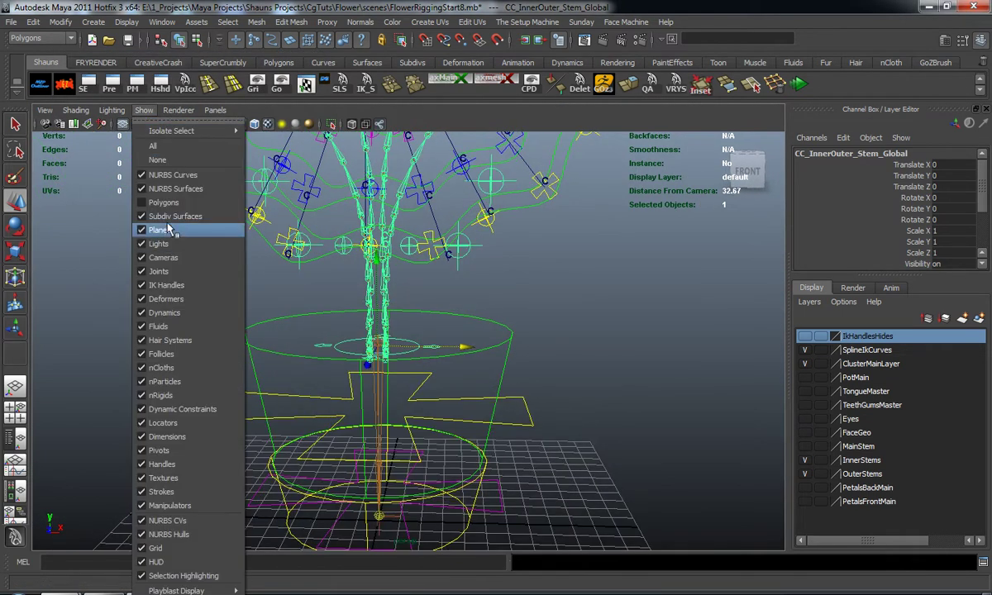
{"action": "left_click", "coordinate": [165, 202]}
{"action": "middle_click_drag", "start_coordinate": [404, 337], "coordinate": [419, 319], "text": "alt"}
{"action": "right_click_drag", "start_coordinate": [418, 319], "coordinate": [432, 350], "text": "alt"}
{"action": "middle_click_drag", "start_coordinate": [431, 349], "coordinate": [439, 370], "text": "alt"}
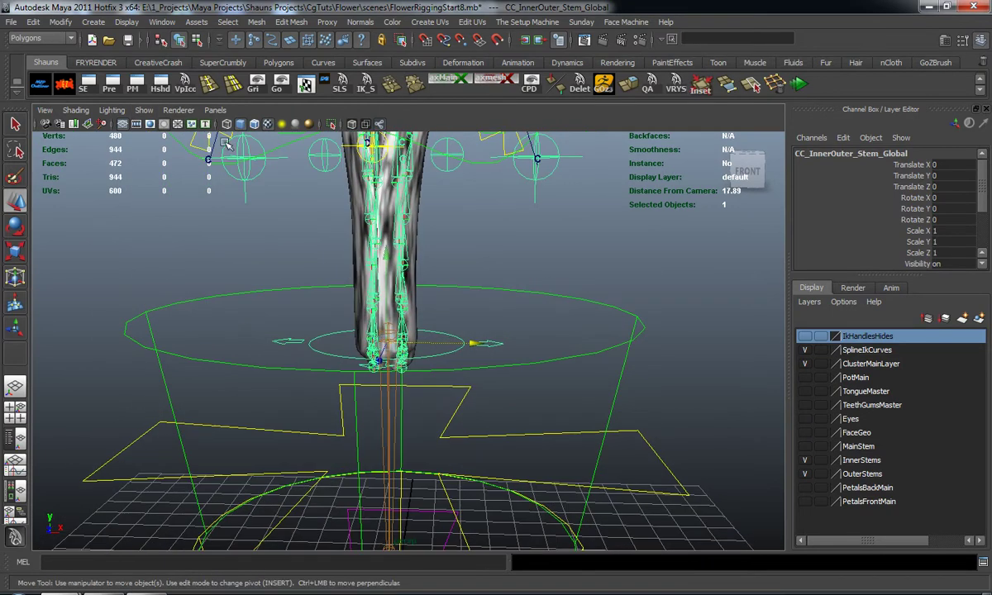
{"action": "left_click", "coordinate": [143, 110]}
{"action": "left_click", "coordinate": [159, 271]}
Step: Test-move the global stem control far sideways along X, then reset its Translate X, Y and Z to 0
{"action": "left_click_drag", "start_coordinate": [355, 318], "coordinate": [353, 351], "text": "alt"}
{"action": "left_click_drag", "start_coordinate": [472, 377], "coordinate": [770, 393]}
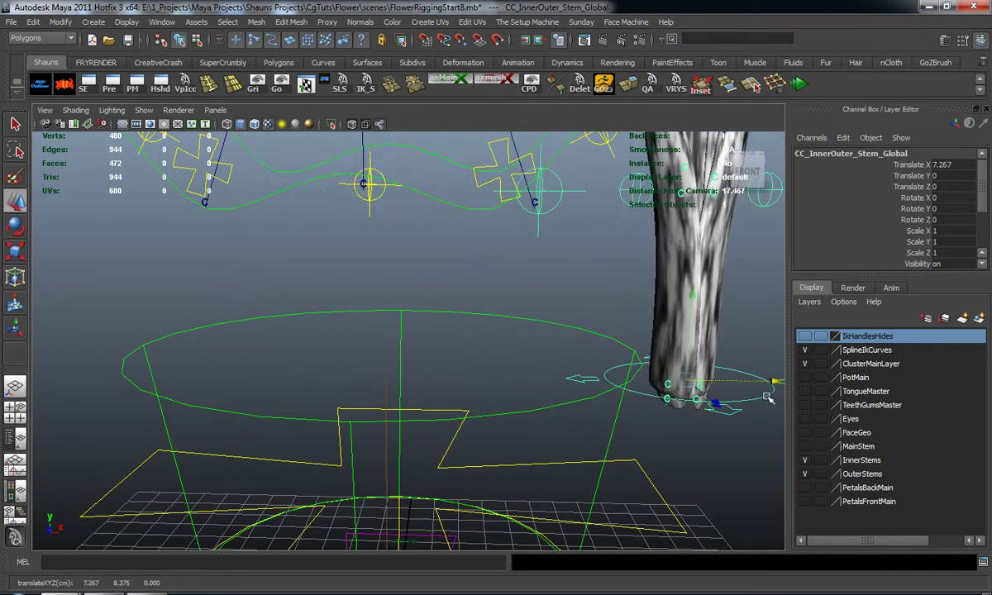
{"action": "right_click_drag", "start_coordinate": [771, 393], "coordinate": [640, 388], "text": "alt"}
{"action": "middle_click_drag", "start_coordinate": [639, 387], "coordinate": [530, 389], "text": "alt"}
{"action": "left_click_drag", "start_coordinate": [512, 369], "coordinate": [806, 389]}
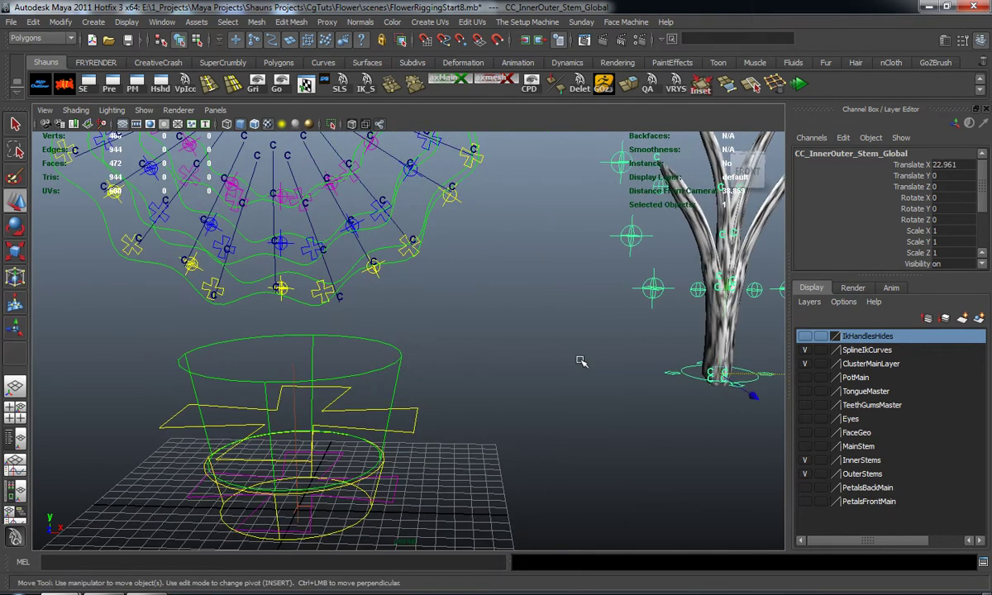
{"action": "right_click_drag", "start_coordinate": [623, 364], "coordinate": [580, 360], "text": "alt"}
{"action": "middle_click_drag", "start_coordinate": [580, 360], "coordinate": [471, 348], "text": "alt"}
{"action": "left_click_drag", "start_coordinate": [510, 349], "coordinate": [550, 358]}
{"action": "middle_click_drag", "start_coordinate": [467, 371], "coordinate": [560, 380], "text": "alt"}
{"action": "left_click_drag", "start_coordinate": [941, 165], "coordinate": [946, 188]}
{"action": "type", "text": "0"}
{"action": "key", "text": "Return"}
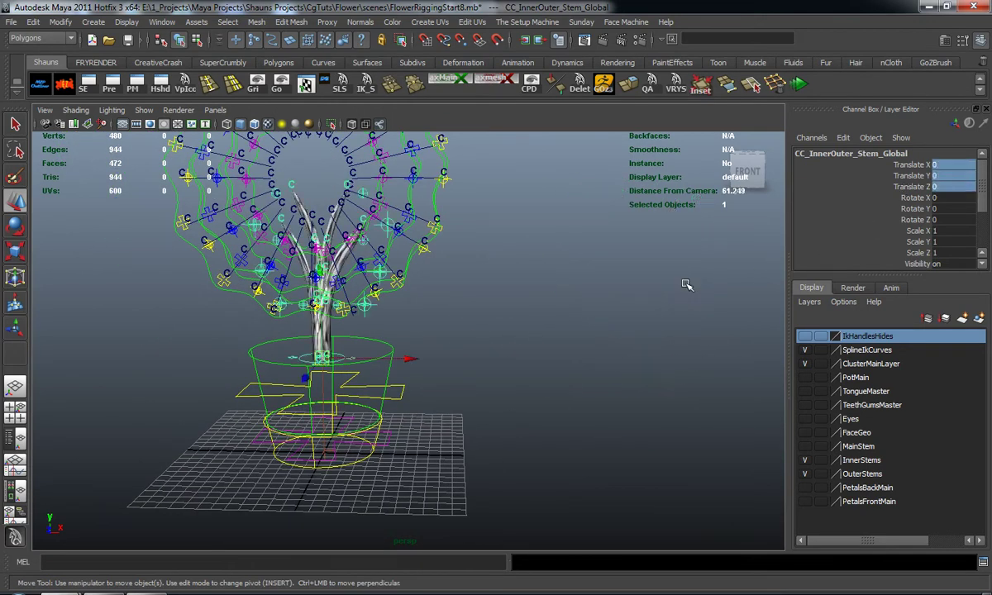
Step: Deselect the global stem control, hide the ClusterMainLayer layer and show the PotMain layer
{"action": "left_click", "coordinate": [395, 379]}
{"action": "scroll", "coordinate": [469, 345], "scroll_direction": "up", "scroll_amount": 5}
{"action": "middle_click_drag", "start_coordinate": [395, 378], "coordinate": [465, 386], "text": "alt"}
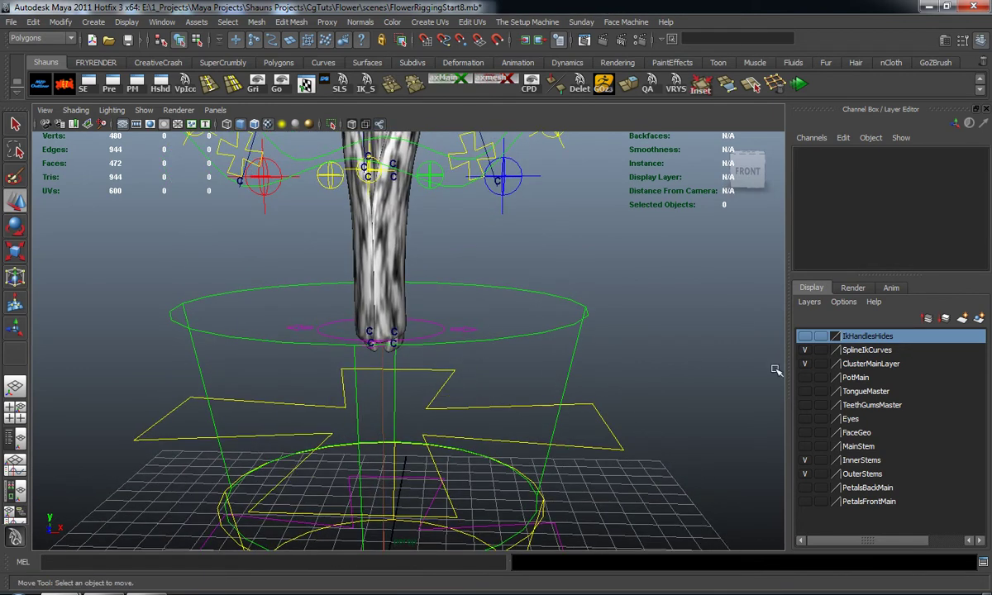
{"action": "scroll", "coordinate": [434, 322], "scroll_direction": "down", "scroll_amount": 5}
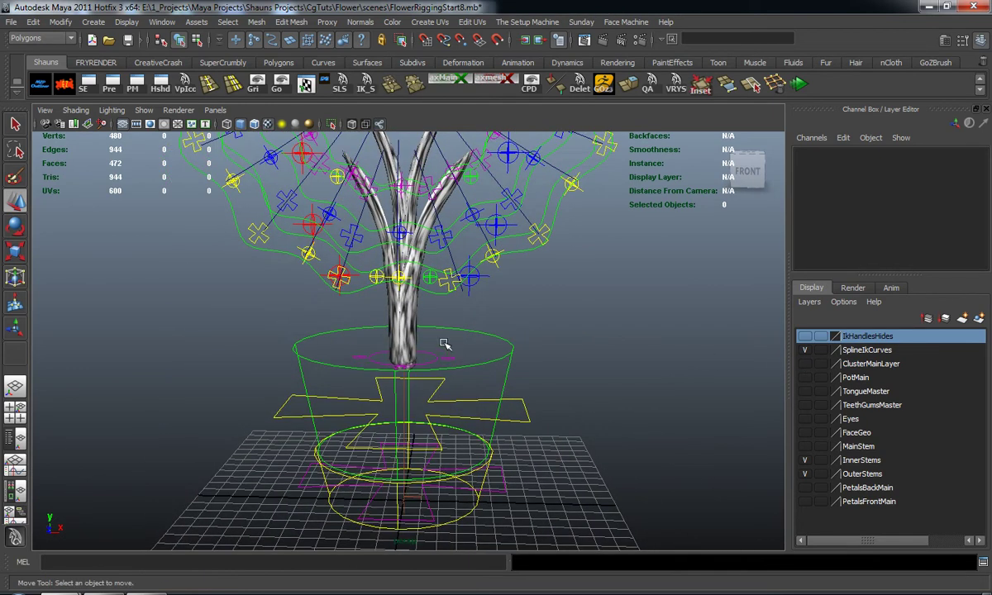
{"action": "left_click", "coordinate": [806, 378]}
{"action": "scroll", "coordinate": [571, 332], "scroll_direction": "up", "scroll_amount": 8}
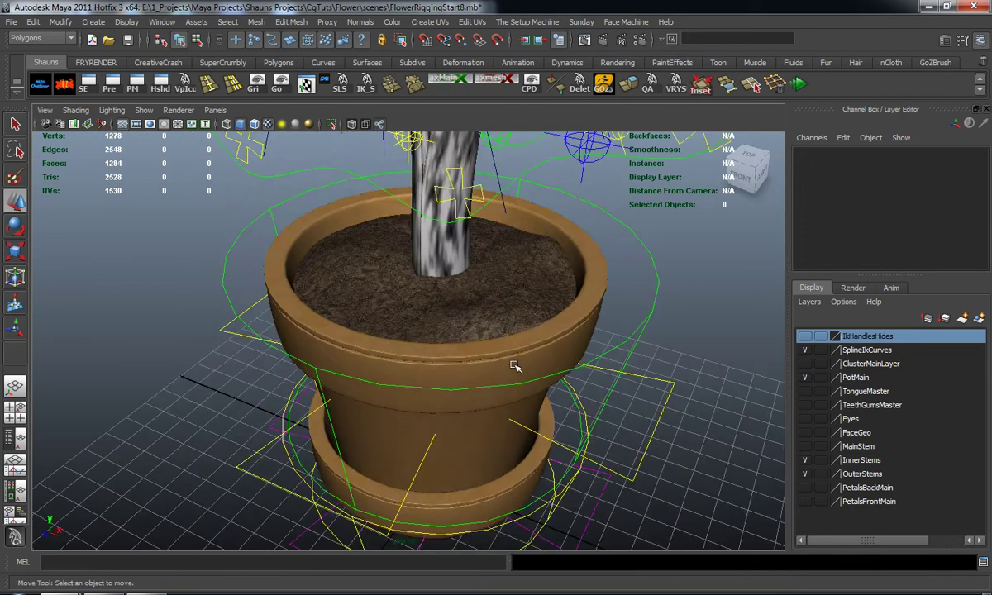
Step: Inspect up close where the stem base meets the soil inside the pot
{"action": "scroll", "coordinate": [447, 318], "scroll_direction": "up", "scroll_amount": 10}
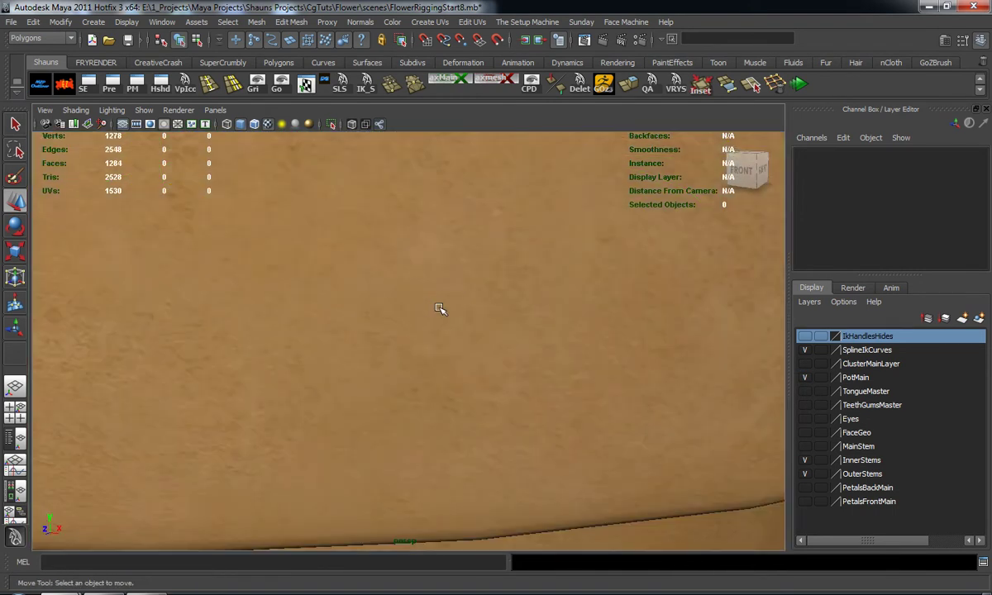
{"action": "mouse_move", "coordinate": [439, 308]}
{"action": "left_mouse_down", "text": "alt"}
{"action": "mouse_move", "coordinate": [514, 326]}
{"action": "mouse_move", "coordinate": [451, 297]}
{"action": "left_mouse_up", "text": "alt"}
{"action": "mouse_move", "coordinate": [451, 297]}
{"action": "middle_mouse_down", "text": "alt"}
{"action": "mouse_move", "coordinate": [456, 355]}
{"action": "mouse_move", "coordinate": [378, 259]}
{"action": "mouse_move", "coordinate": [423, 314]}
{"action": "mouse_move", "coordinate": [440, 314]}
{"action": "middle_mouse_up", "text": "alt"}
{"action": "scroll", "coordinate": [378, 259], "scroll_direction": "down", "scroll_amount": 5}
{"action": "scroll", "coordinate": [441, 314], "scroll_direction": "up", "scroll_amount": 2}
{"action": "left_click_drag", "start_coordinate": [440, 314], "coordinate": [390, 284], "text": "alt"}
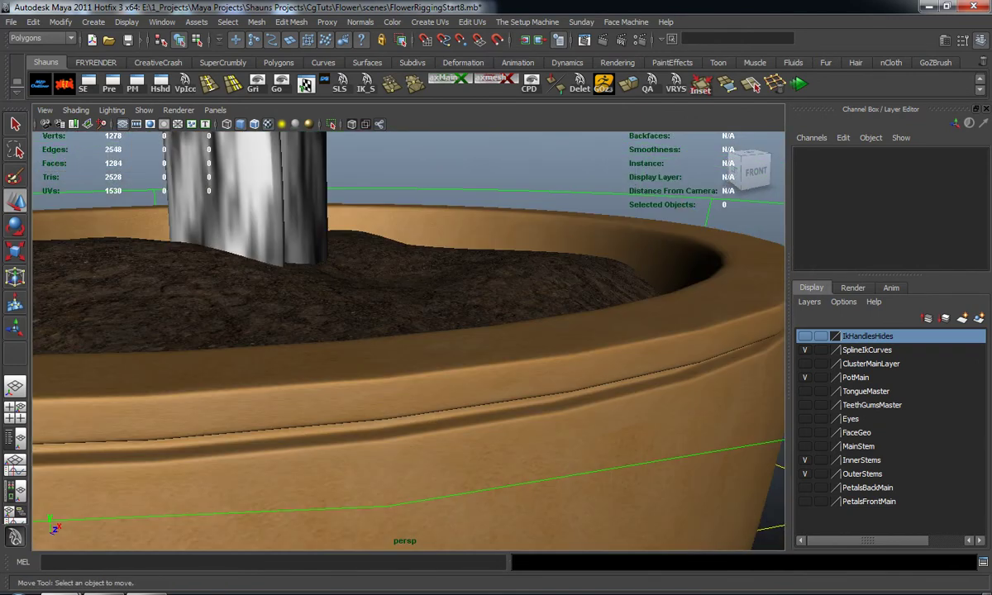
{"action": "key", "text": "ctrl+z"}
{"action": "left_click_drag", "start_coordinate": [465, 351], "coordinate": [421, 338], "text": "alt"}
{"action": "scroll", "coordinate": [393, 337], "scroll_direction": "down", "scroll_amount": 7}
Step: Select the pot control CC_PotMain1 and move it freely to about -0.724, -1.489, 0.524
{"action": "left_click", "coordinate": [550, 323]}
{"action": "key", "text": "f"}
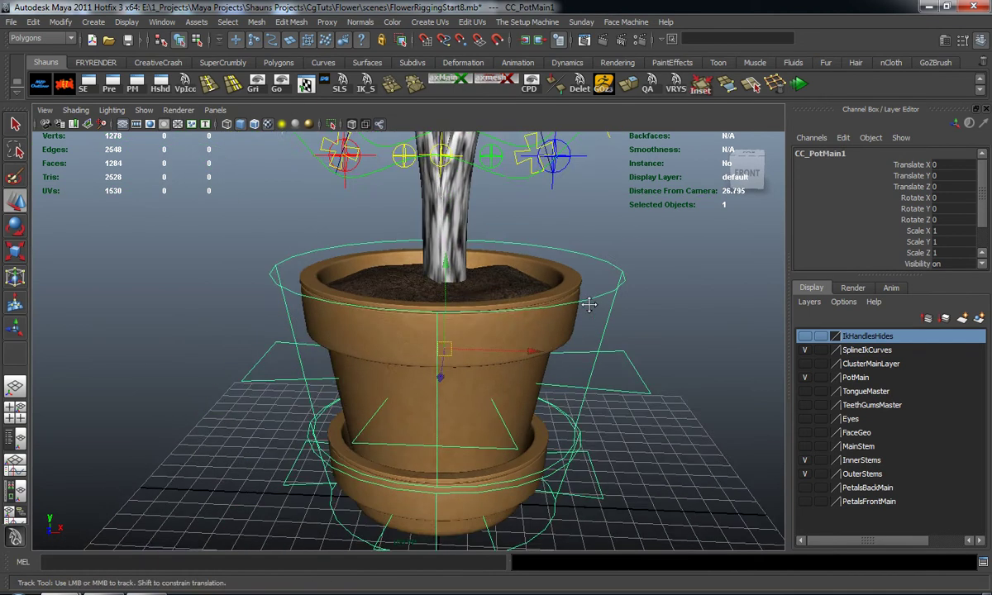
{"action": "middle_click_drag", "start_coordinate": [441, 343], "coordinate": [442, 387], "text": "alt"}
{"action": "mouse_move", "coordinate": [442, 387]}
{"action": "left_mouse_down"}
{"action": "mouse_move", "coordinate": [428, 410]}
{"action": "mouse_move", "coordinate": [425, 388]}
{"action": "left_mouse_up"}
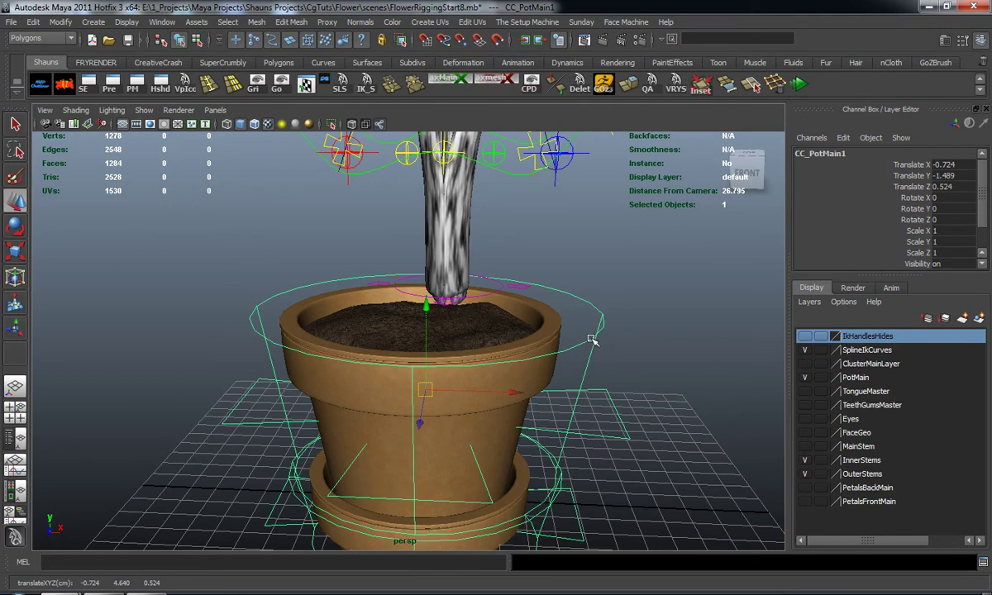
Step: Undo the pot control's last move, deselect it and inspect the stem base up close inside the pot
{"action": "key", "text": "ctrl+z"}
{"action": "left_click_drag", "start_coordinate": [592, 338], "coordinate": [531, 289], "text": "alt"}
{"action": "left_click", "coordinate": [208, 289]}
{"action": "scroll", "coordinate": [279, 258], "scroll_direction": "up", "scroll_amount": 4}
{"action": "mouse_move", "coordinate": [275, 266]}
{"action": "left_mouse_down", "text": "alt"}
{"action": "mouse_move", "coordinate": [270, 284]}
{"action": "mouse_move", "coordinate": [213, 284]}
{"action": "mouse_move", "coordinate": [278, 272]}
{"action": "left_mouse_up", "text": "alt"}
{"action": "scroll", "coordinate": [448, 292], "scroll_direction": "up", "scroll_amount": 5}
{"action": "scroll", "coordinate": [448, 292], "scroll_direction": "up", "scroll_amount": 4}
{"action": "left_click_drag", "start_coordinate": [359, 328], "coordinate": [500, 265], "text": "alt"}
{"action": "scroll", "coordinate": [392, 313], "scroll_direction": "up", "scroll_amount": 3}
{"action": "middle_click_drag", "start_coordinate": [501, 264], "coordinate": [518, 318], "text": "alt"}
Step: Select the global stem control CC_InnerOuter_Stem_Global and then the pot control CC_PotMain1, dropping the mistakenly picked pot mesh
{"action": "left_click", "coordinate": [176, 179]}
{"action": "scroll", "coordinate": [341, 269], "scroll_direction": "down", "scroll_amount": 8}
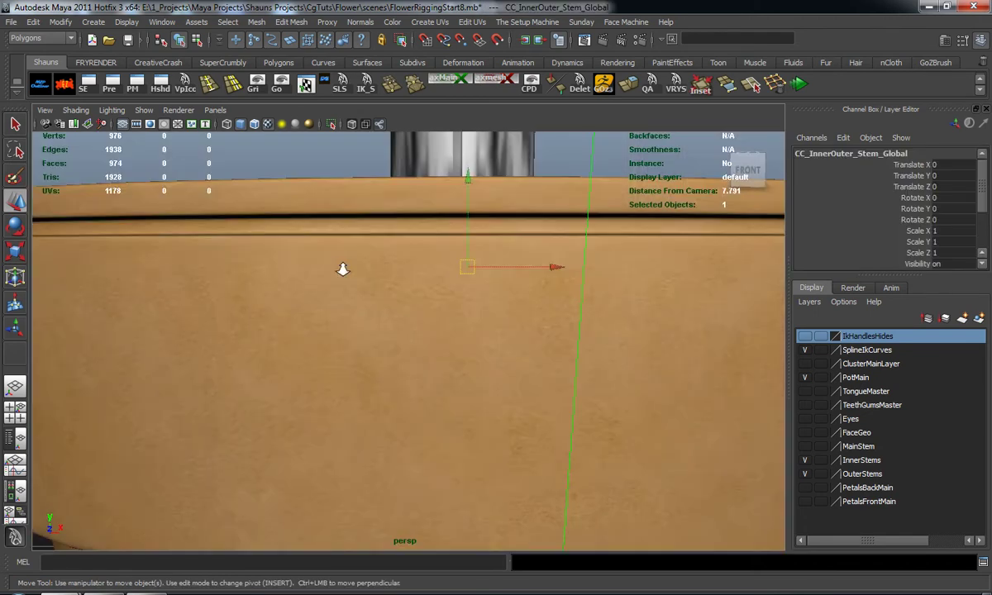
{"action": "left_click_drag", "start_coordinate": [346, 290], "coordinate": [356, 326], "text": "alt"}
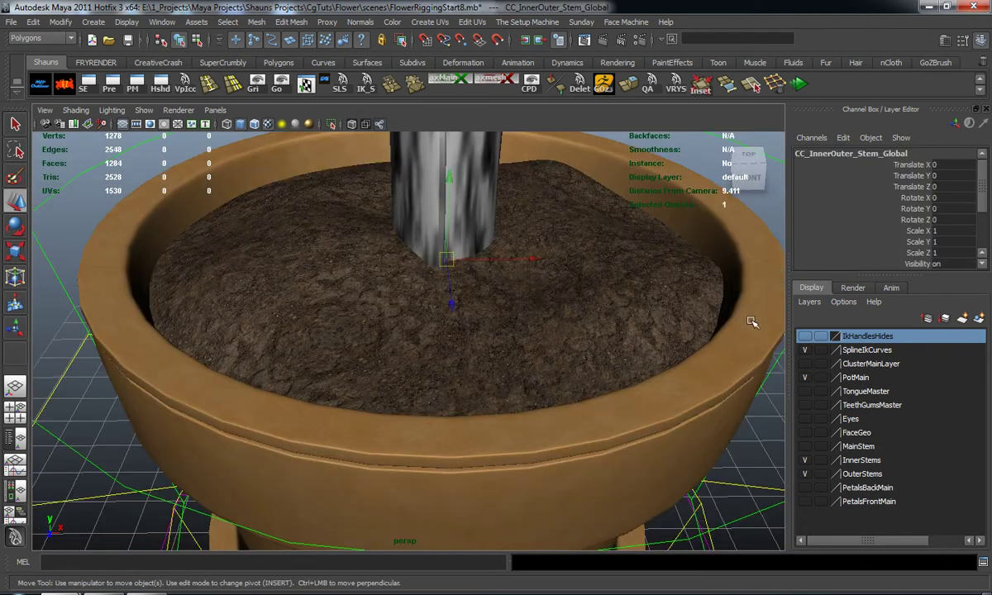
{"action": "left_click", "coordinate": [750, 322]}
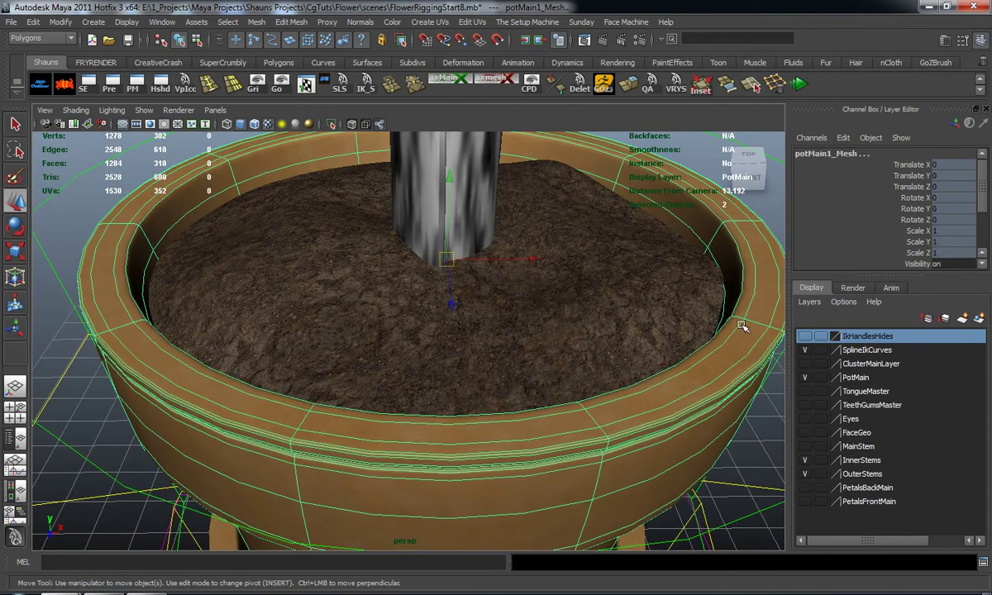
{"action": "scroll", "coordinate": [705, 344], "scroll_direction": "down", "scroll_amount": 4}
{"action": "key", "text": "ctrl+z"}
{"action": "left_click", "coordinate": [719, 311]}
Step: Test-move the pot control CC_PotMain1 and undo the last changes
{"action": "right_click_drag", "start_coordinate": [735, 347], "coordinate": [596, 343], "text": "alt"}
{"action": "left_click_drag", "start_coordinate": [596, 344], "coordinate": [588, 322], "text": "alt"}
{"action": "left_click_drag", "start_coordinate": [428, 361], "coordinate": [399, 382]}
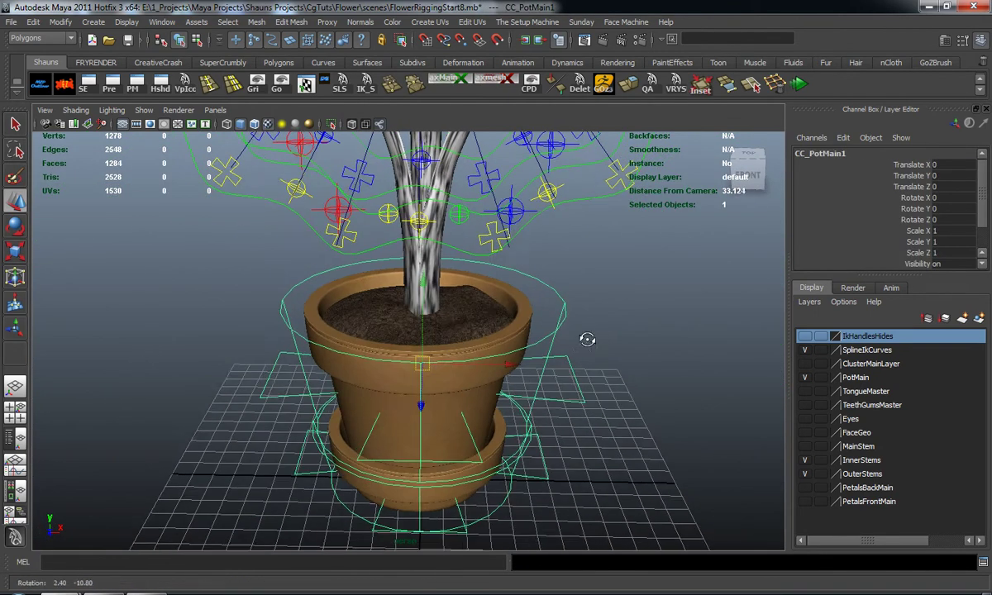
{"action": "key", "text": "ctrl+z"}
{"action": "key", "text": "ctrl+z"}
{"action": "key", "text": "ctrl+z"}
{"action": "key", "text": "ctrl+z"}
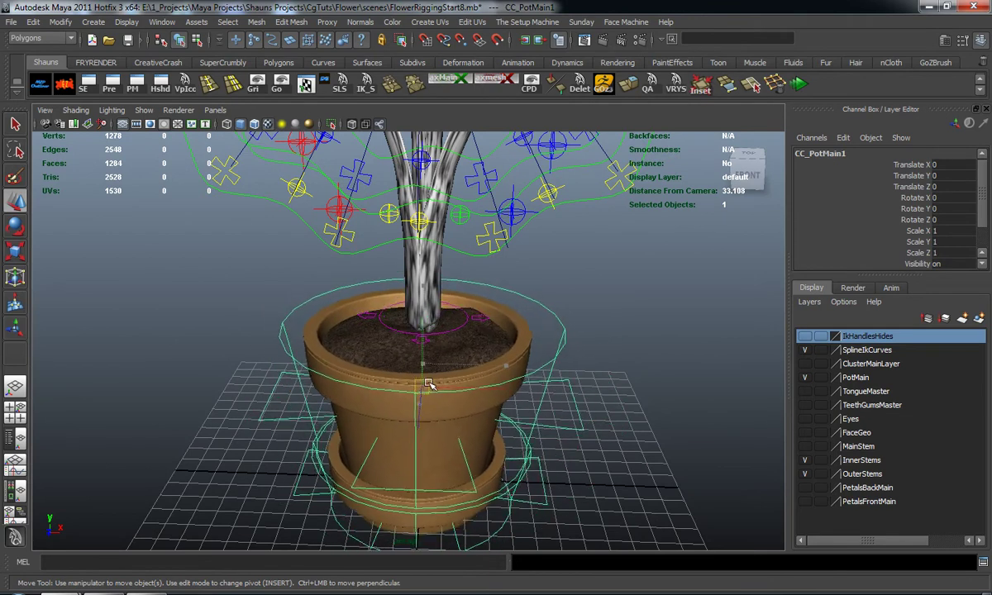
Step: Parent the global stem control CC_InnerOuter_Stem_Global under the pot control CC_PotMain1
{"action": "scroll", "coordinate": [221, 361], "scroll_direction": "up", "scroll_amount": 4}
{"action": "left_click_drag", "start_coordinate": [149, 348], "coordinate": [291, 326], "text": "alt"}
{"action": "left_click", "coordinate": [150, 336]}
{"action": "scroll", "coordinate": [240, 353], "scroll_direction": "up", "scroll_amount": 3}
{"action": "scroll", "coordinate": [239, 353], "scroll_direction": "up", "scroll_amount": 8}
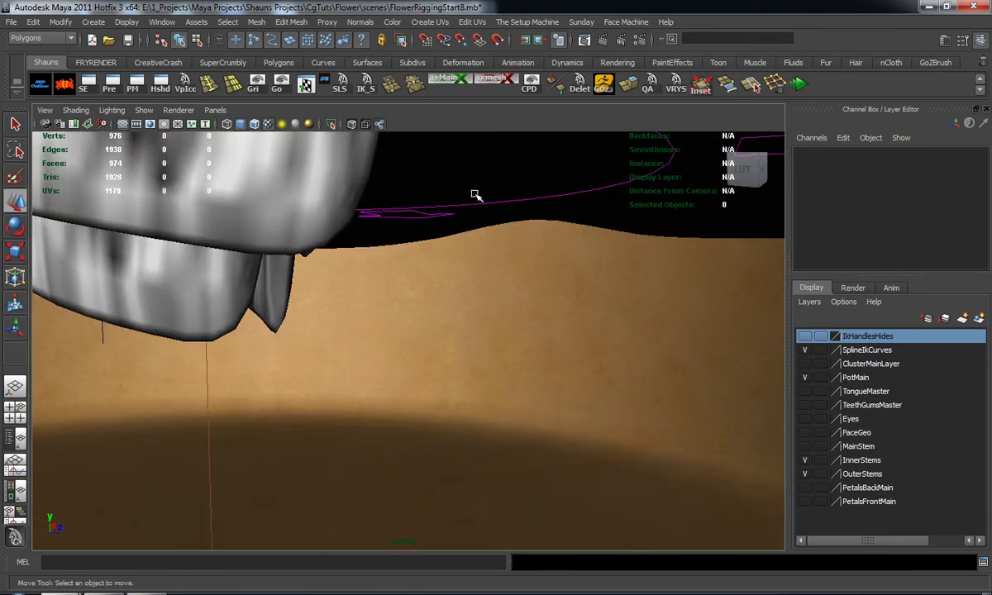
{"action": "left_click", "coordinate": [476, 196]}
{"action": "key", "text": "f"}
{"action": "scroll", "coordinate": [514, 304], "scroll_direction": "up", "scroll_amount": 2}
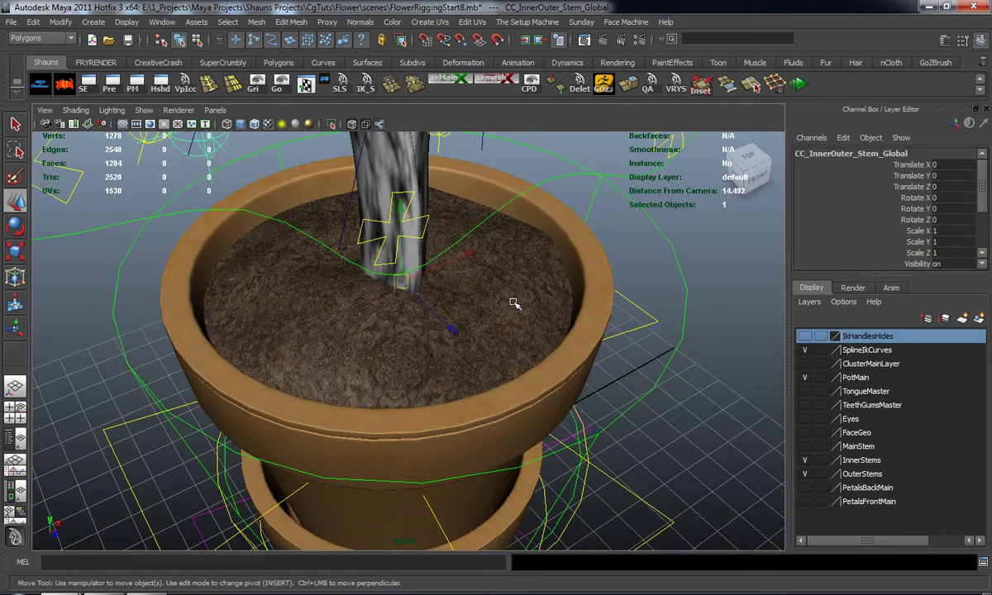
{"action": "left_click", "coordinate": [514, 304], "text": "shift"}
{"action": "mouse_move", "coordinate": [514, 304]}
{"action": "left_mouse_down", "text": "alt"}
{"action": "mouse_move", "coordinate": [454, 303]}
{"action": "mouse_move", "coordinate": [508, 323]}
{"action": "left_mouse_up", "text": "alt"}
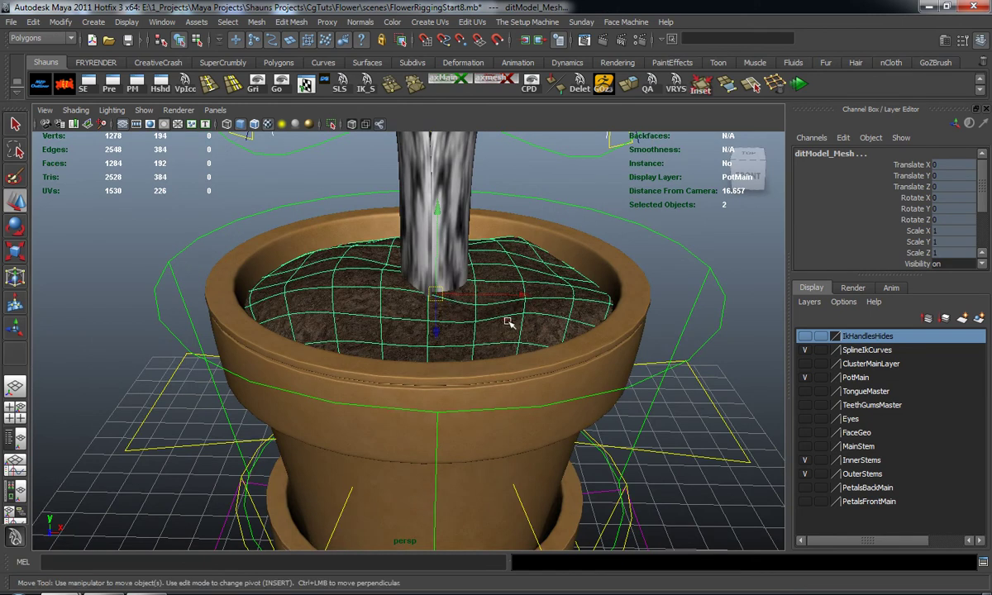
{"action": "left_click", "coordinate": [708, 284]}
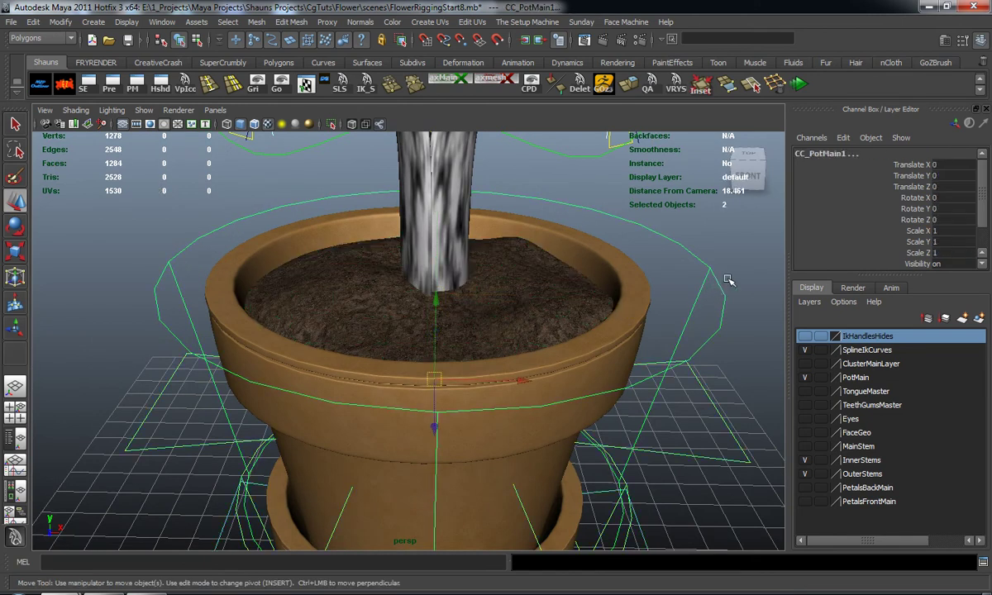
{"action": "key", "text": "p"}
Step: Test-move the pot control with the parented stem control and undo that move
{"action": "left_click", "coordinate": [714, 283]}
{"action": "right_click_drag", "start_coordinate": [713, 283], "coordinate": [507, 362], "text": "alt"}
{"action": "left_click_drag", "start_coordinate": [427, 368], "coordinate": [443, 400], "text": "alt"}
{"action": "key", "text": "ctrl+z"}
Step: Select the soil mesh ditModel_Mesh around the stem base
{"action": "left_click_drag", "start_coordinate": [206, 354], "coordinate": [329, 335], "text": "alt"}
{"action": "left_click", "coordinate": [323, 325]}
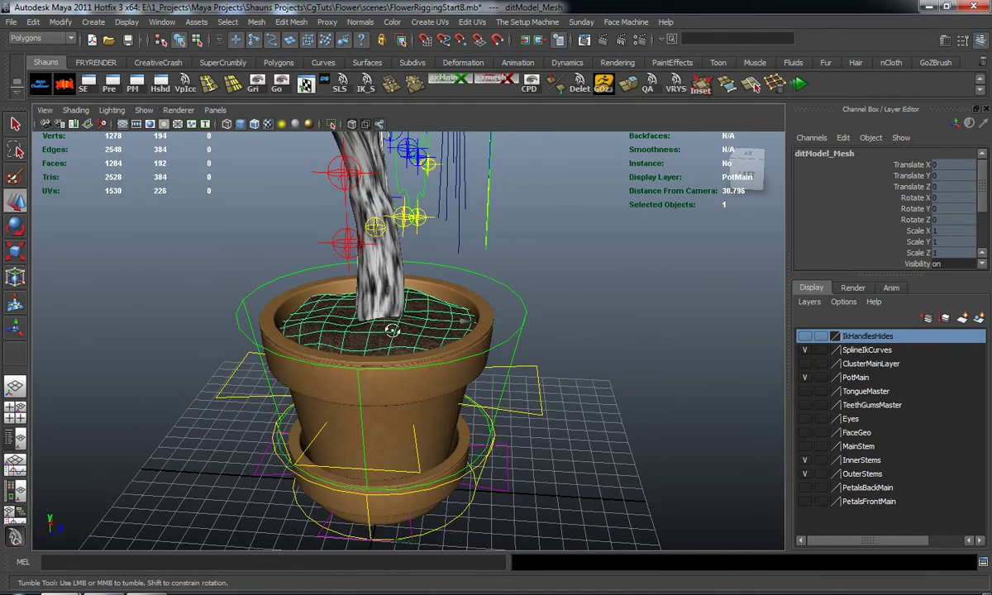